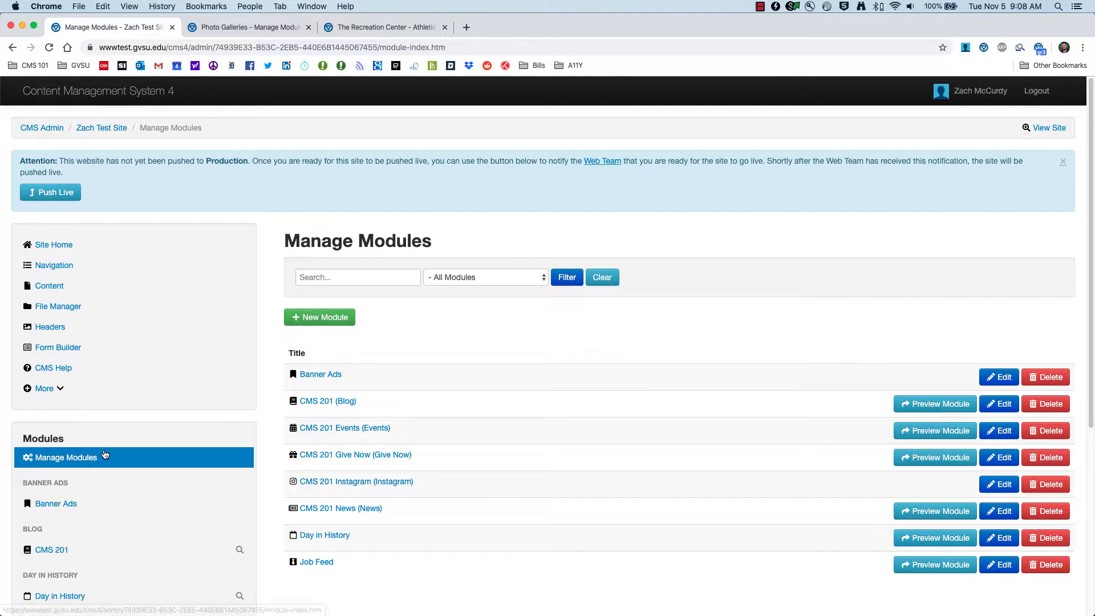
Step: Create a new Photo Gallery module with the alias title "CMS 201 Photos"
click(70, 460)
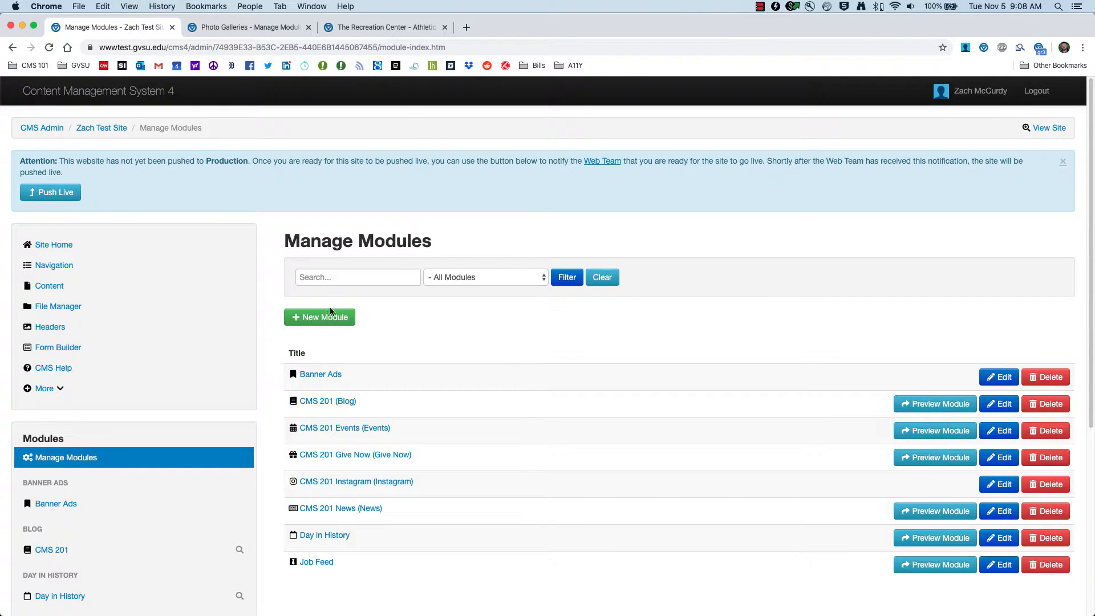
click(345, 317)
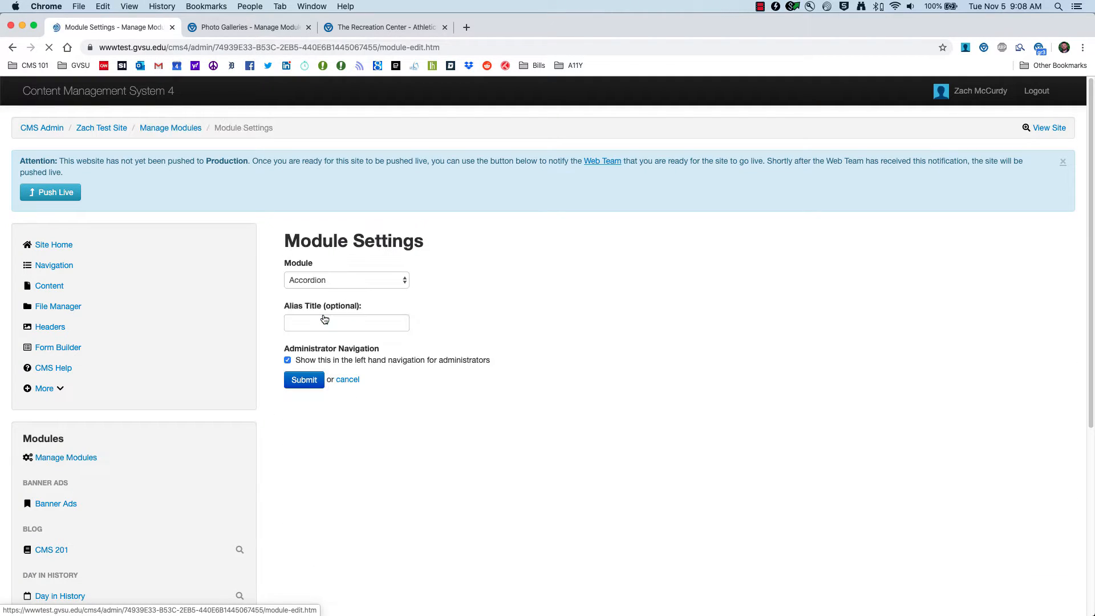
click(400, 276)
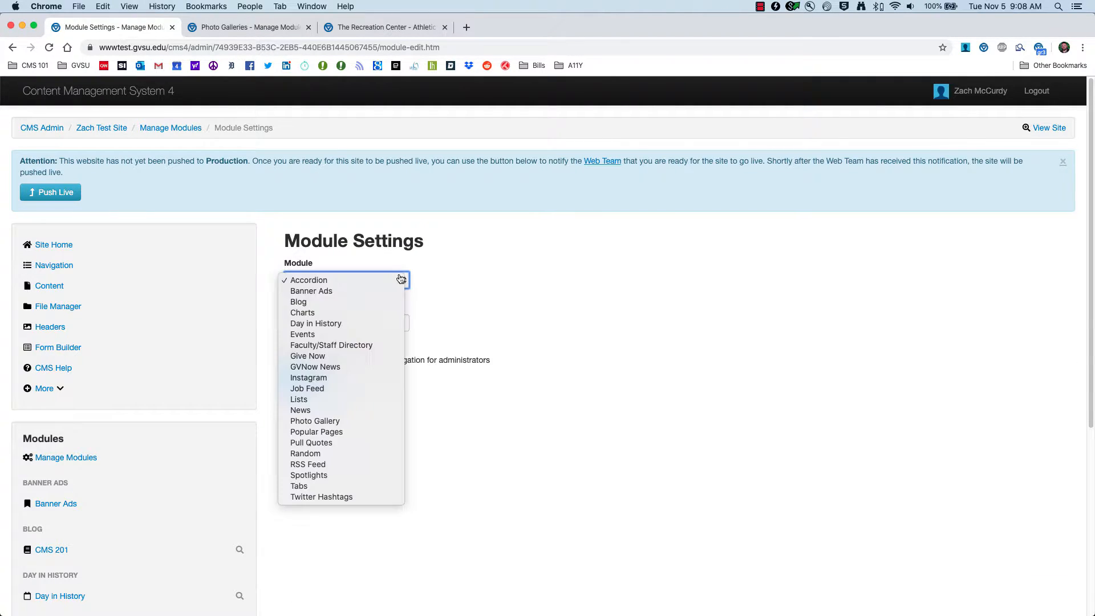
click(324, 423)
click(333, 323)
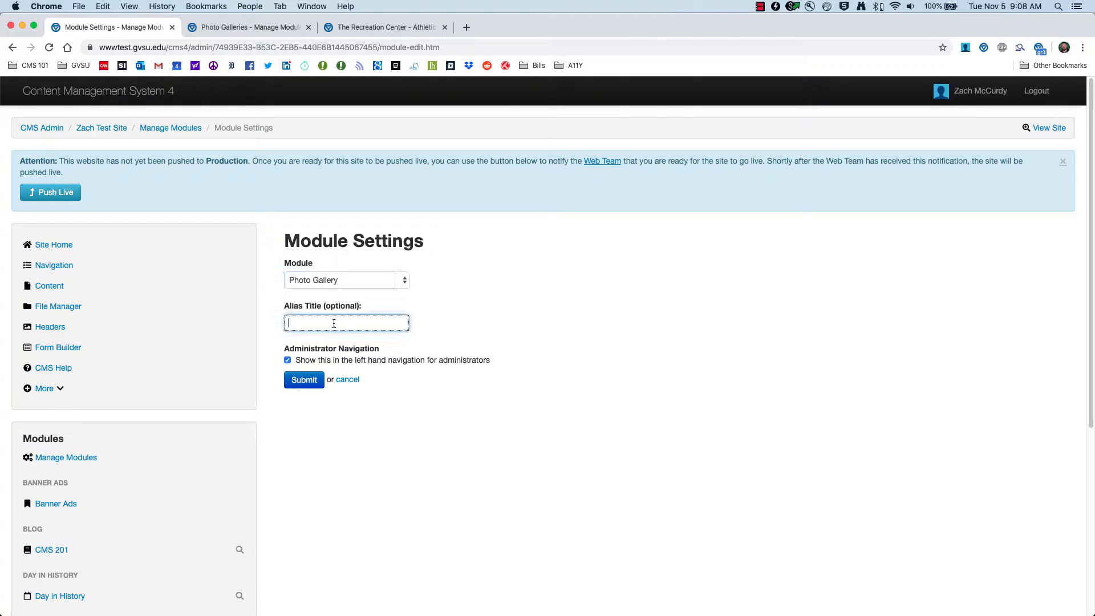
text(CMS 201 Photos)
click(305, 378)
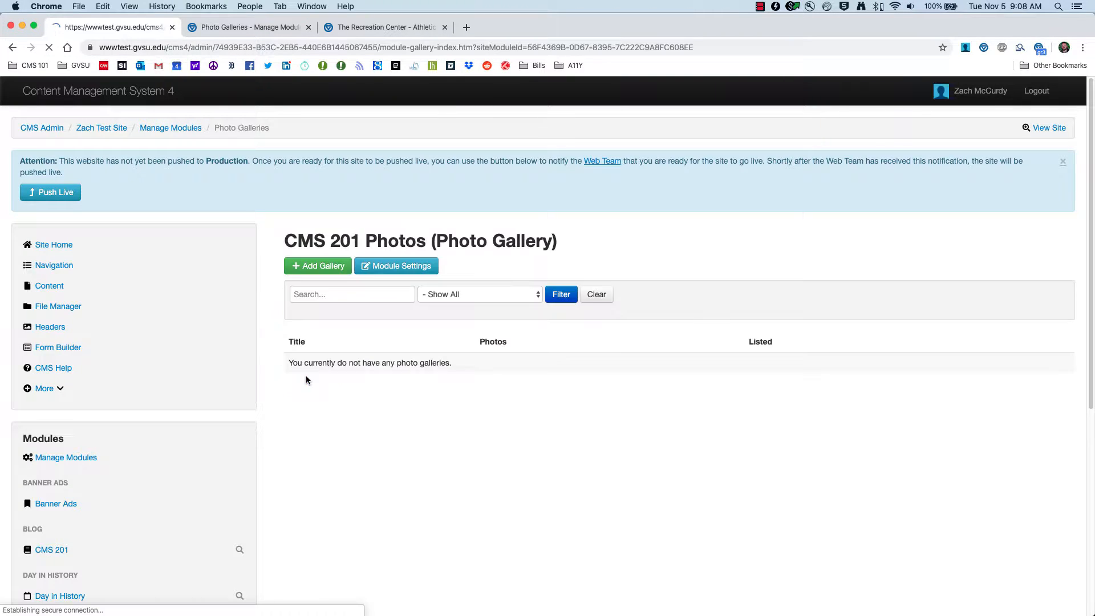
Step: Examine the new module's entry in the admin navigation and the photo gallery embedded on the Recreation Center page
scroll(181, 442, down, 10)
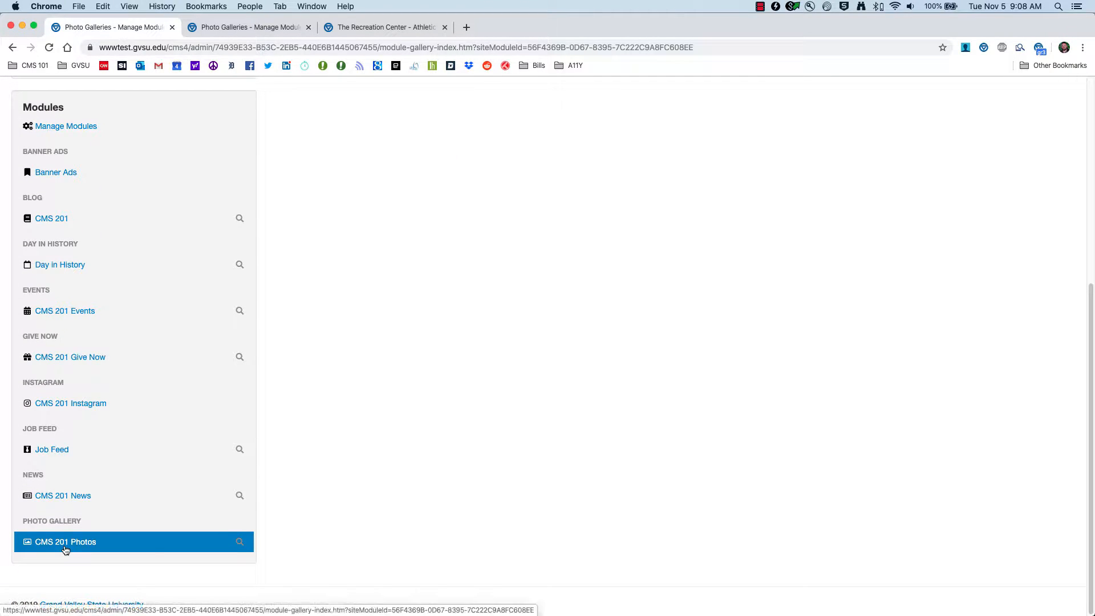
scroll(352, 471, up, 15)
scroll(351, 471, down, 2)
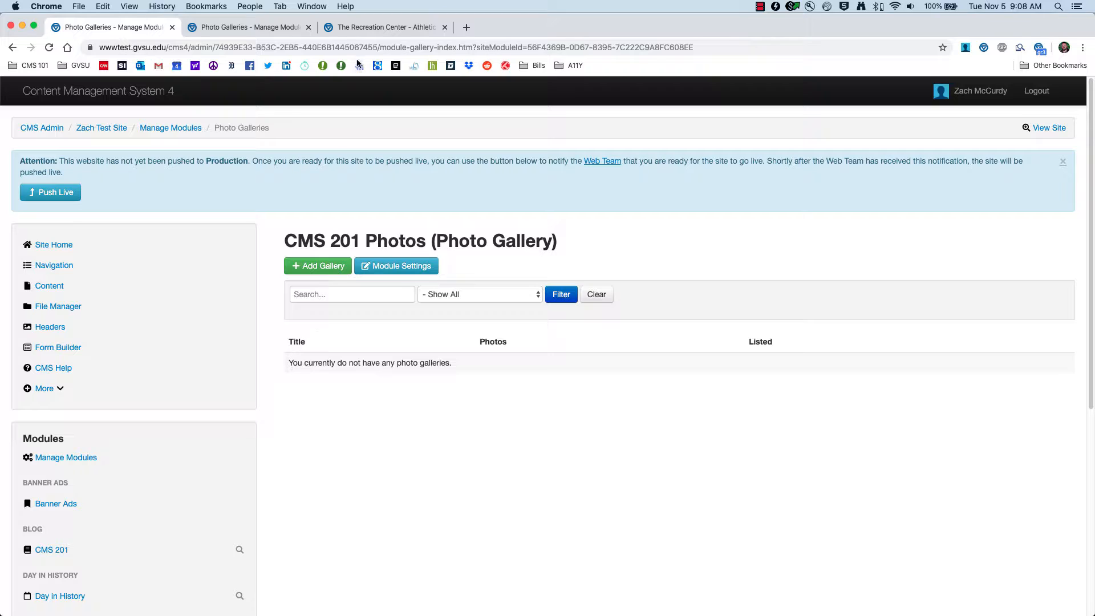
click(362, 29)
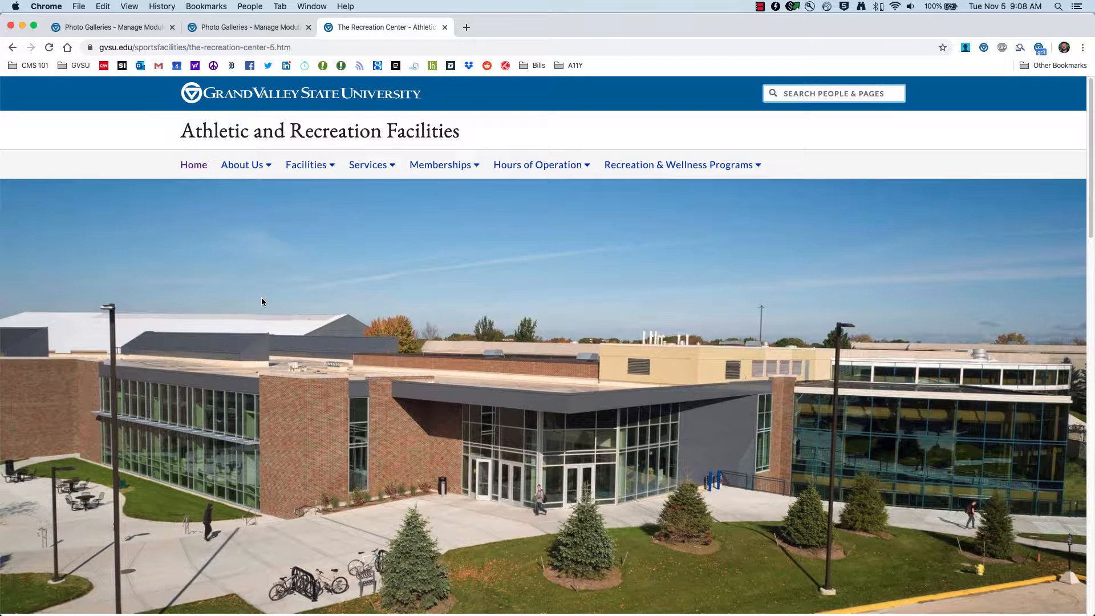
scroll(169, 338, down, 5)
scroll(169, 337, down, 12)
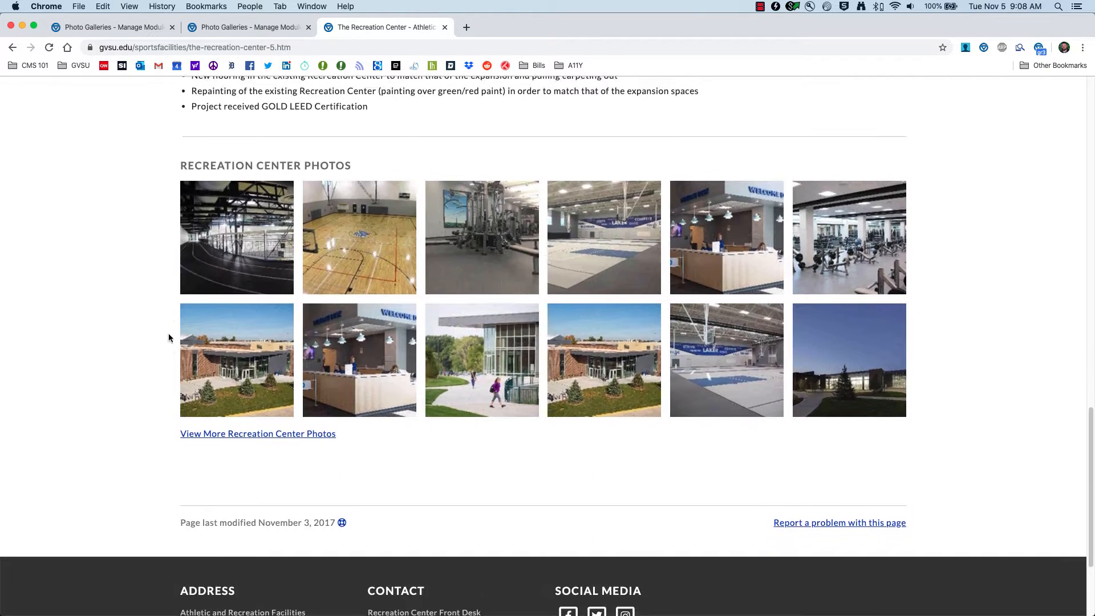
scroll(168, 337, up, 2)
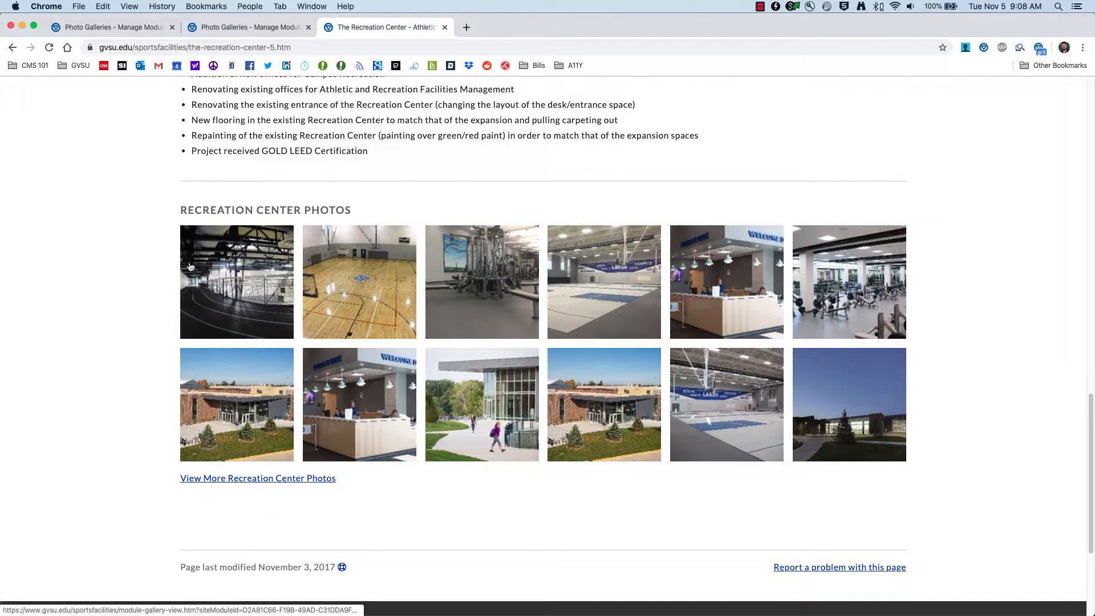
scroll(735, 389, down, 2)
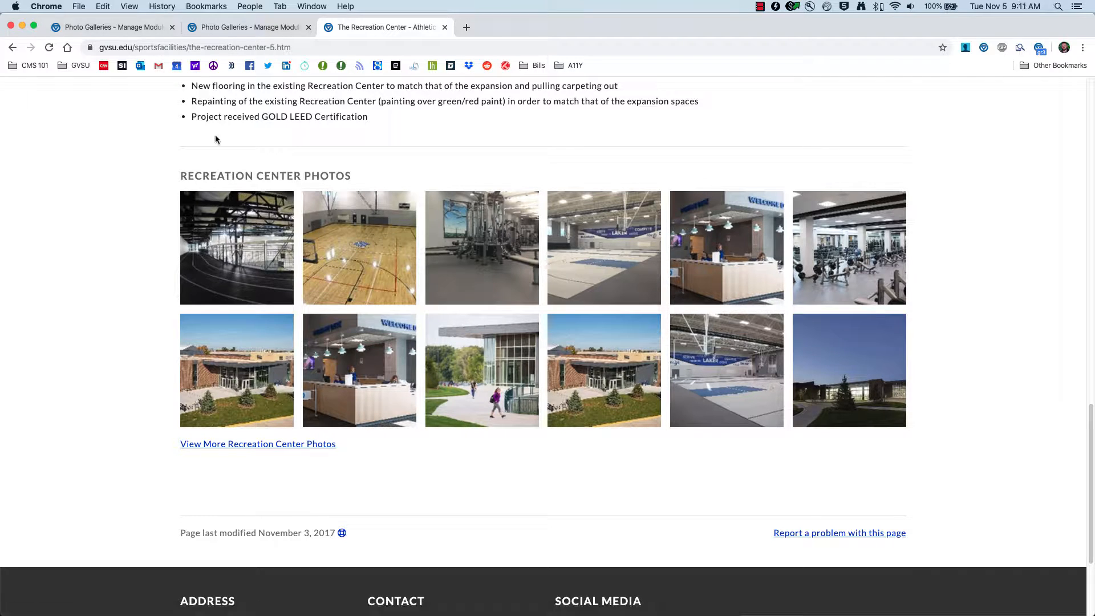
Step: Start a new gallery in the CMS 201 Photos module and title it "CMS 201 Photos"
click(106, 24)
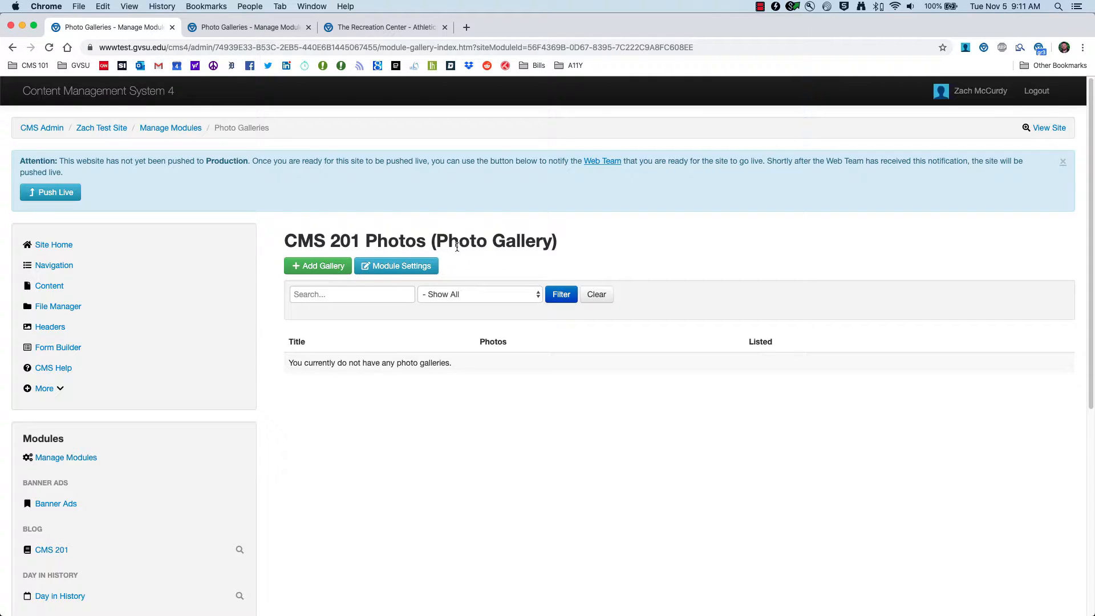
click(311, 269)
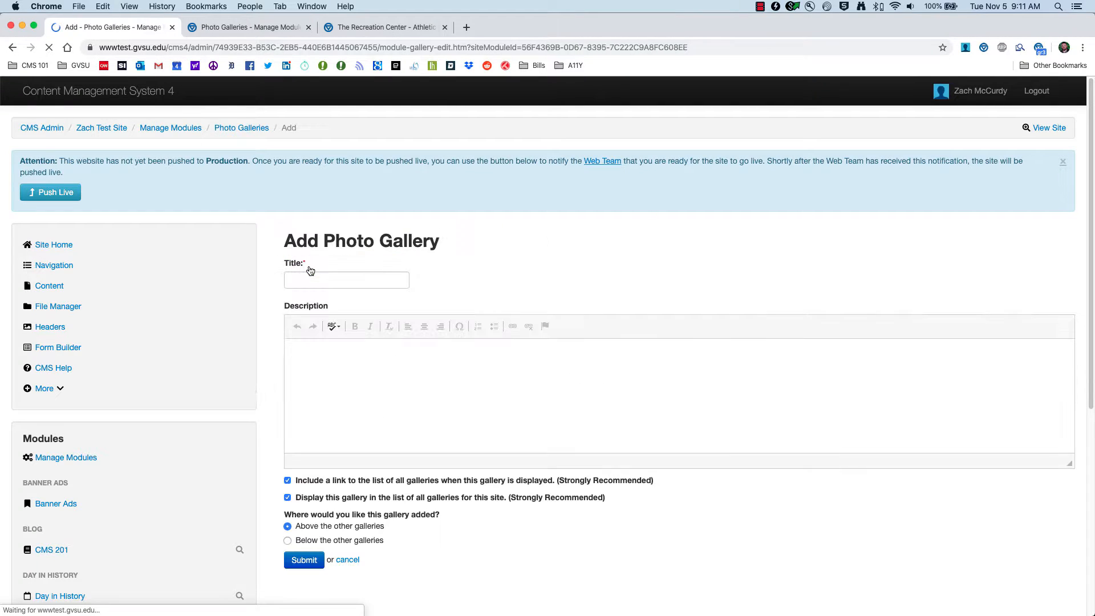
click(321, 283)
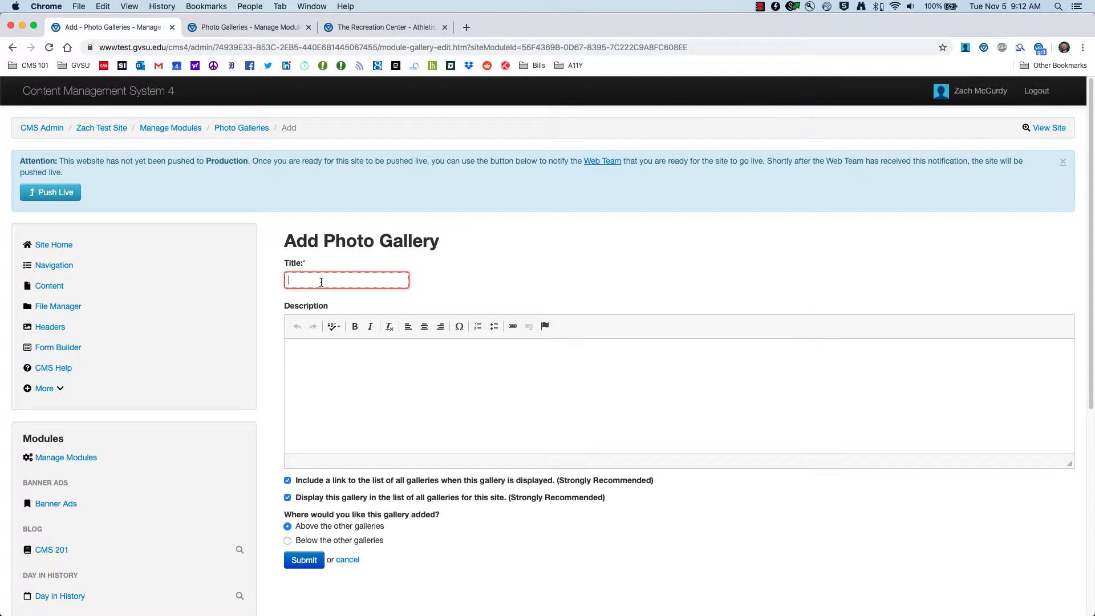
text(CMS 201 Photos)
Step: Enter the gallery description "Photos from our CMS 201 Training."
click(348, 365)
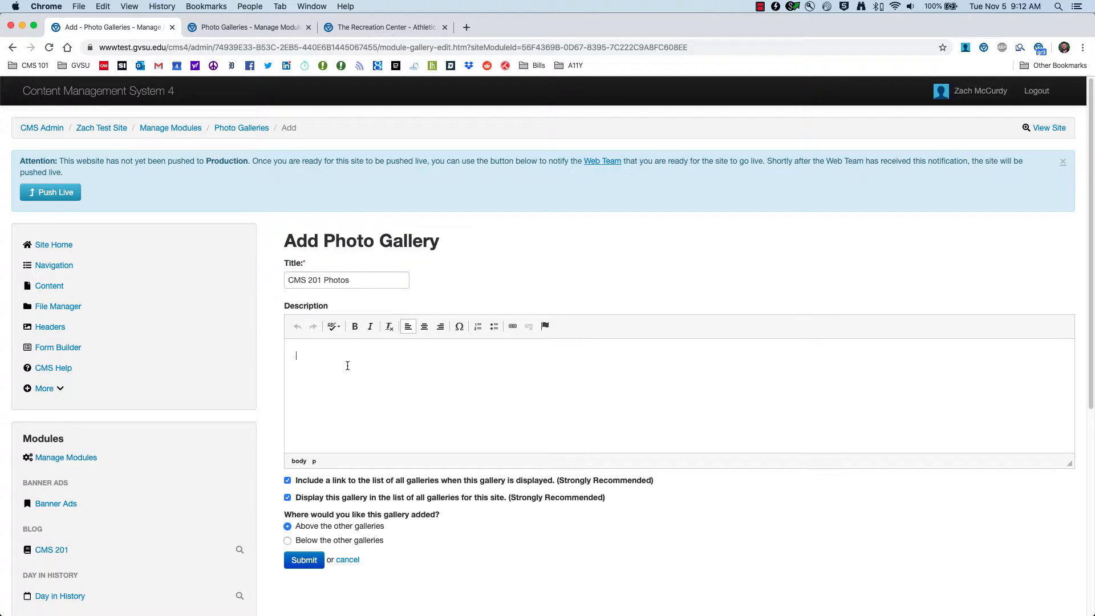
text(Photos from our CMS 201 Training.)
Step: Review the gallery link and listing options against the Recreation Center page and the Athletic and Recreation Facilities gallery list
scroll(378, 418, down, 3)
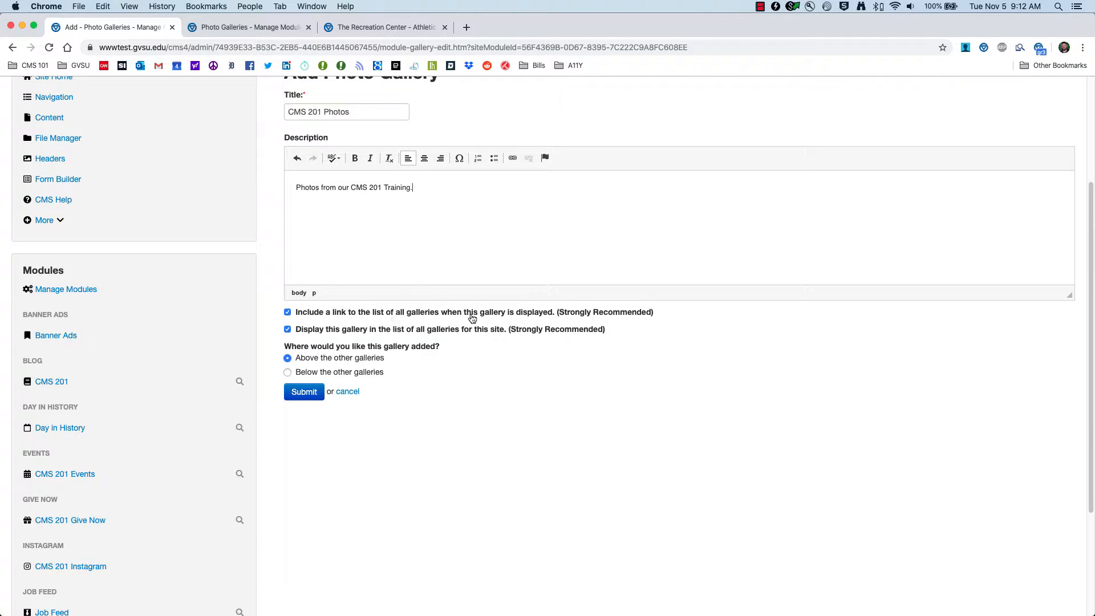
click(366, 29)
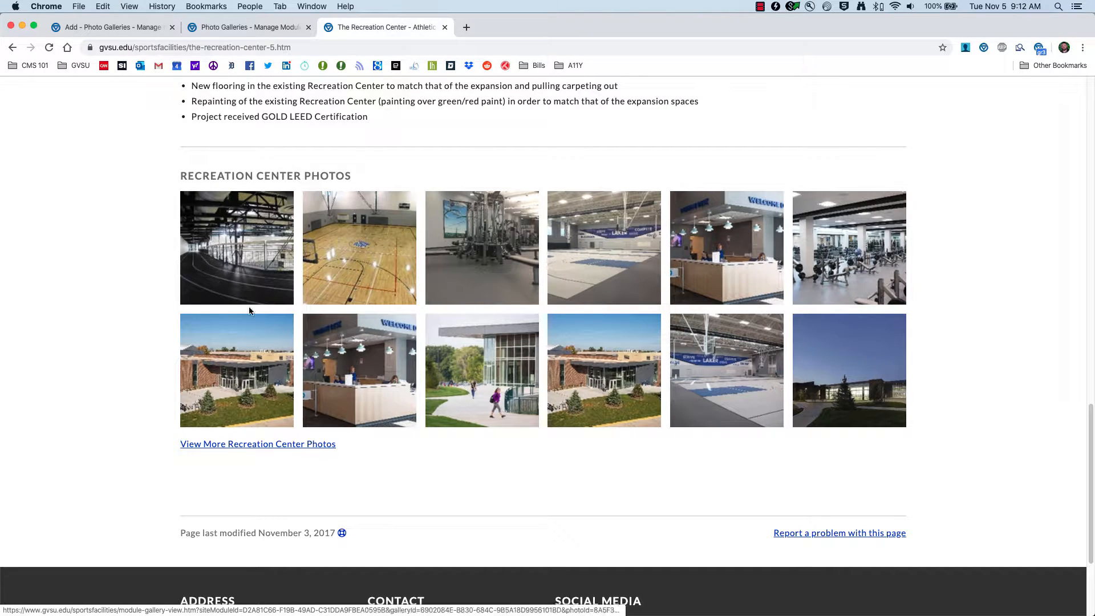
click(108, 28)
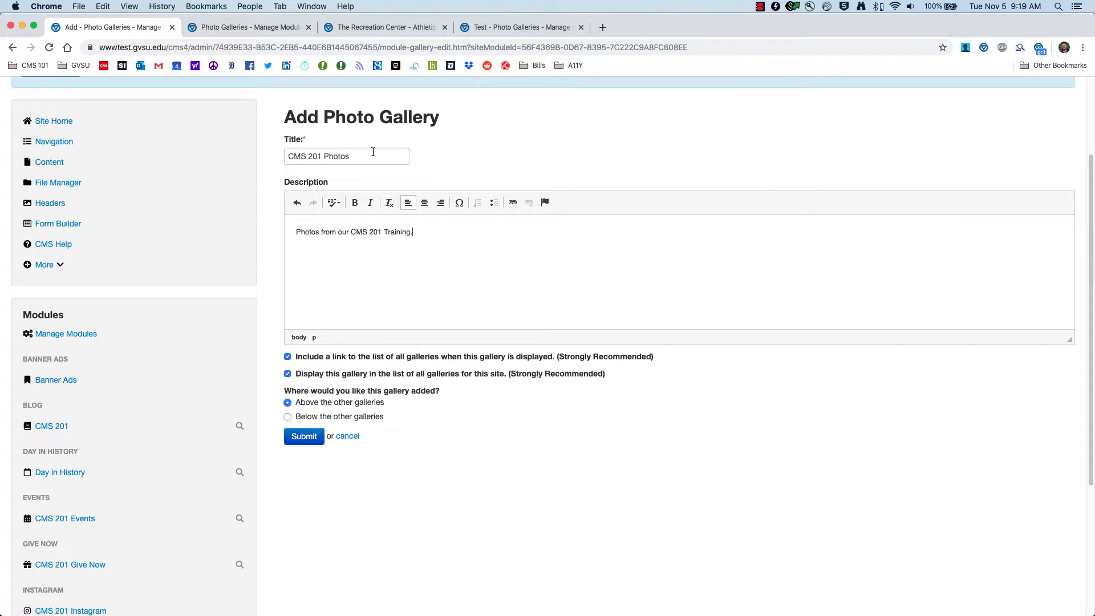
click(413, 34)
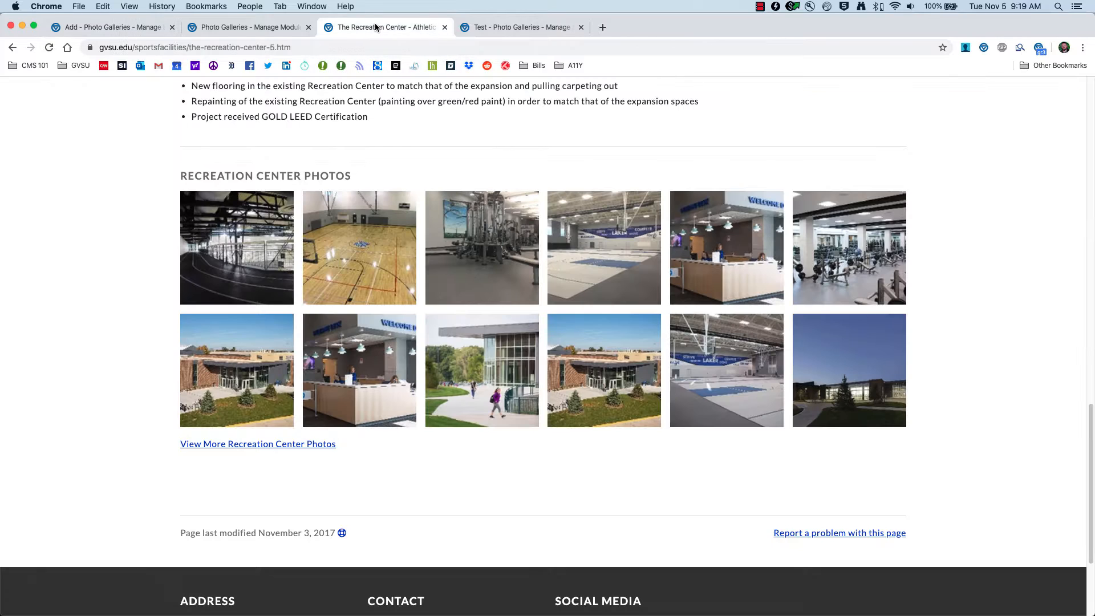
click(256, 31)
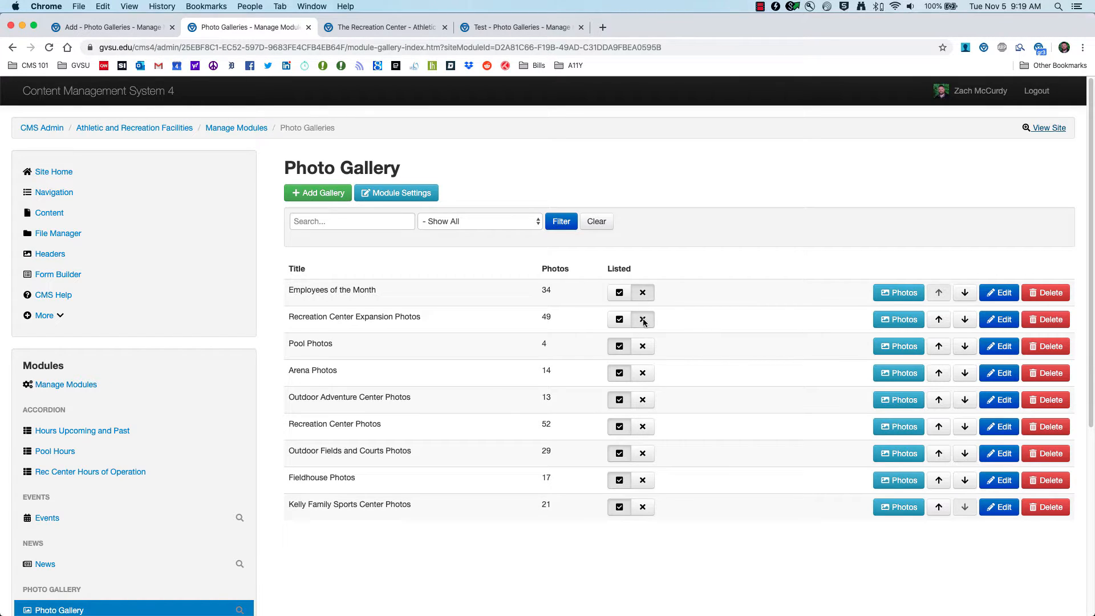
Step: Submit the new CMS 201 Photos gallery, placed above the other galleries, and open its photo list
click(131, 27)
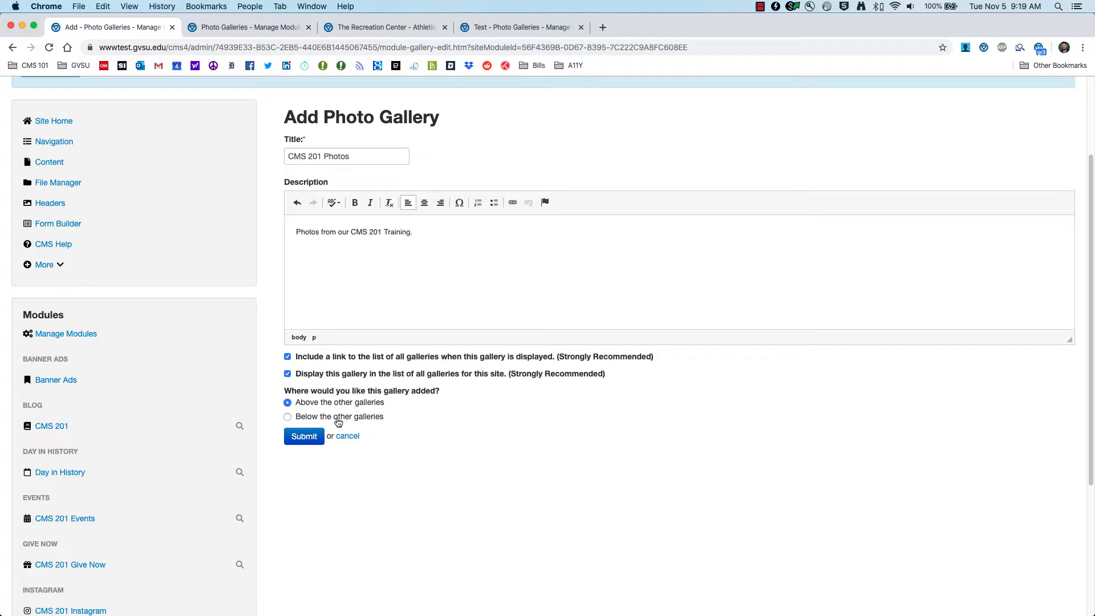
click(302, 438)
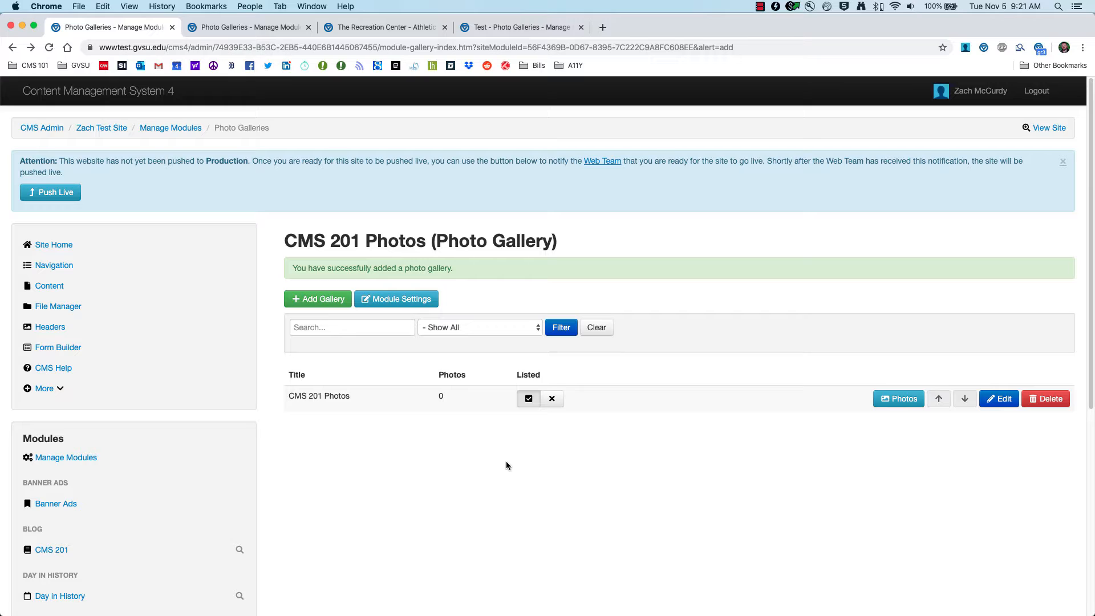
click(900, 399)
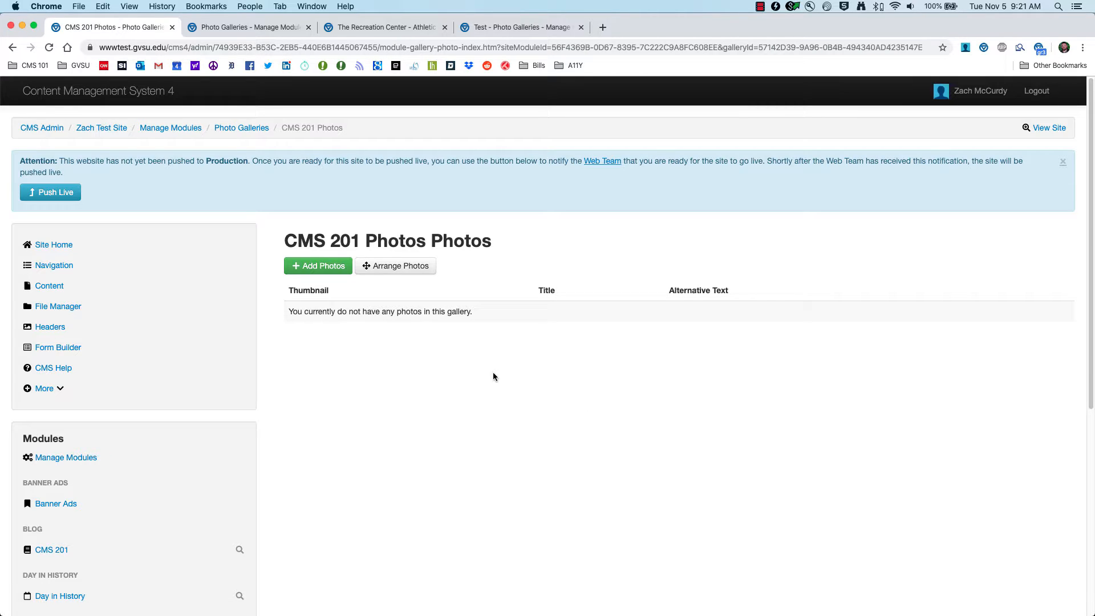
Step: Add Picture 1.jpg from the desktop's CMS 101 Files folder as a photo for the gallery
click(312, 269)
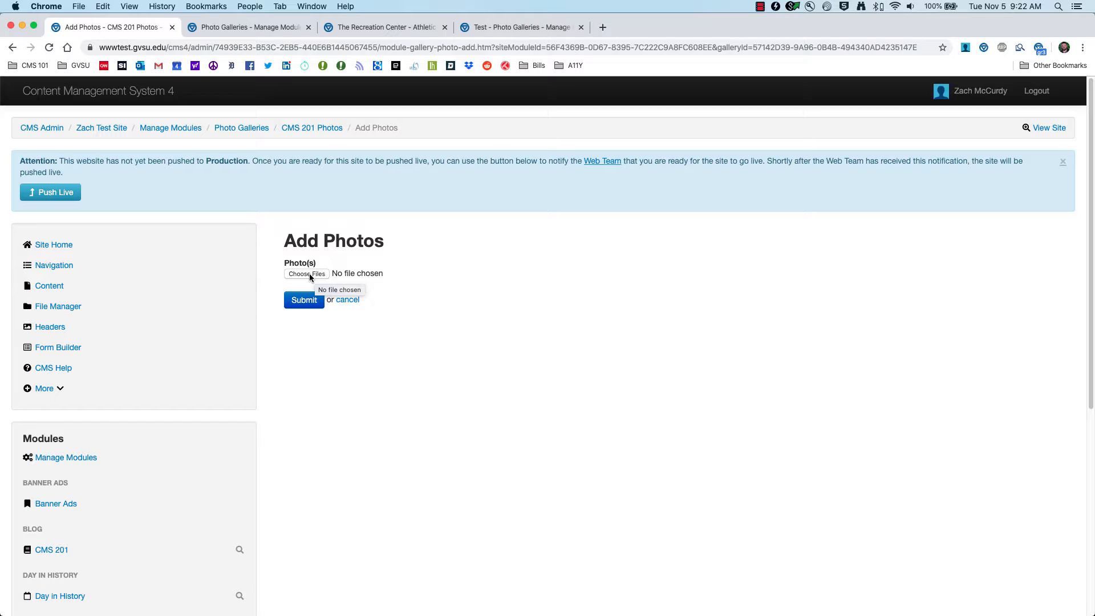
click(308, 274)
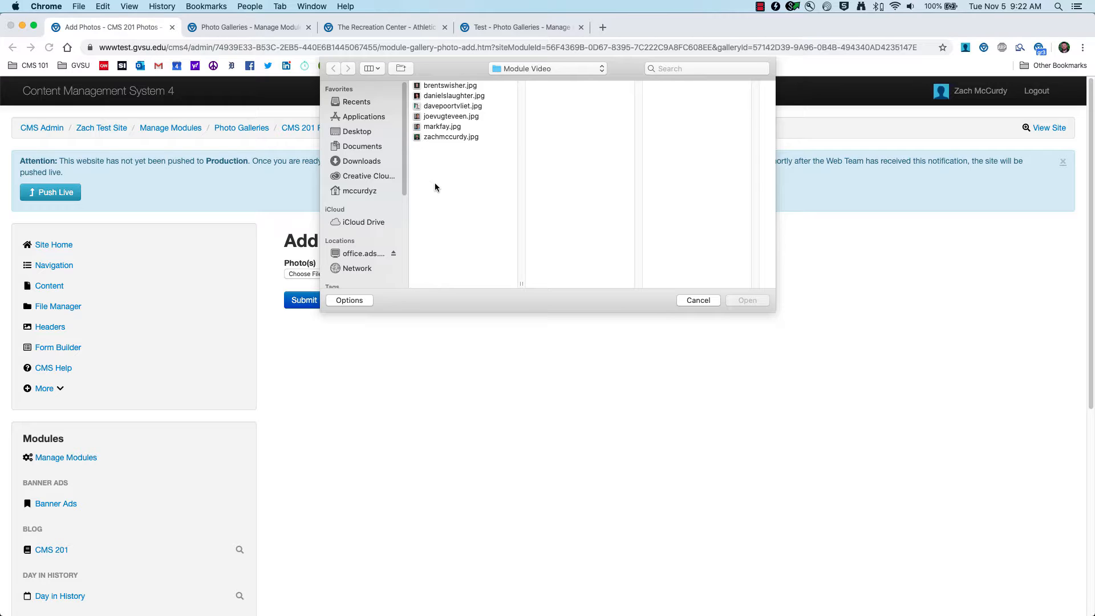
click(355, 132)
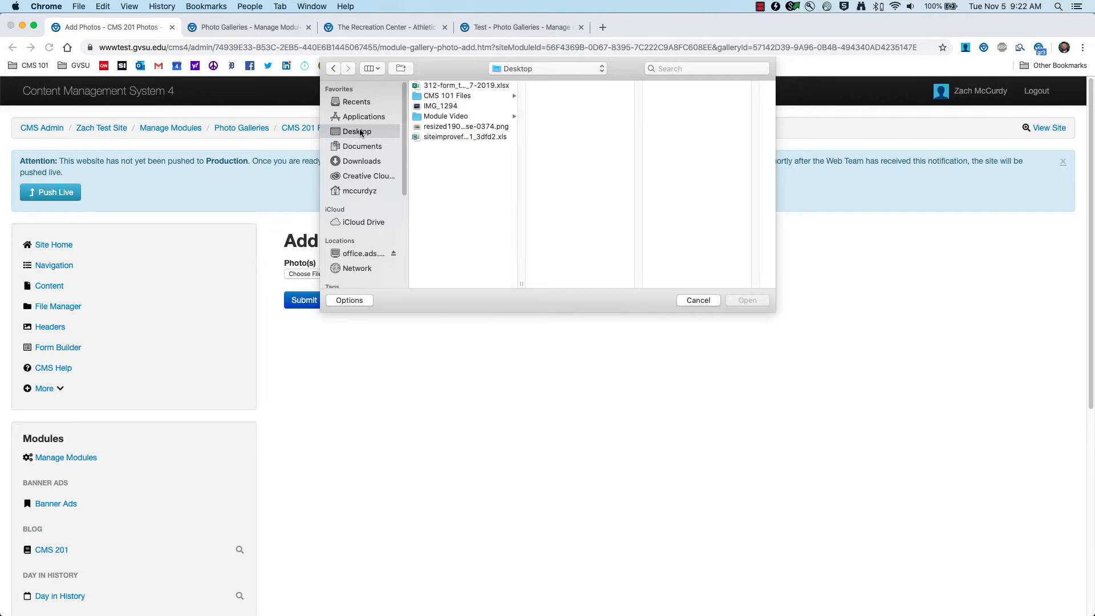
click(459, 97)
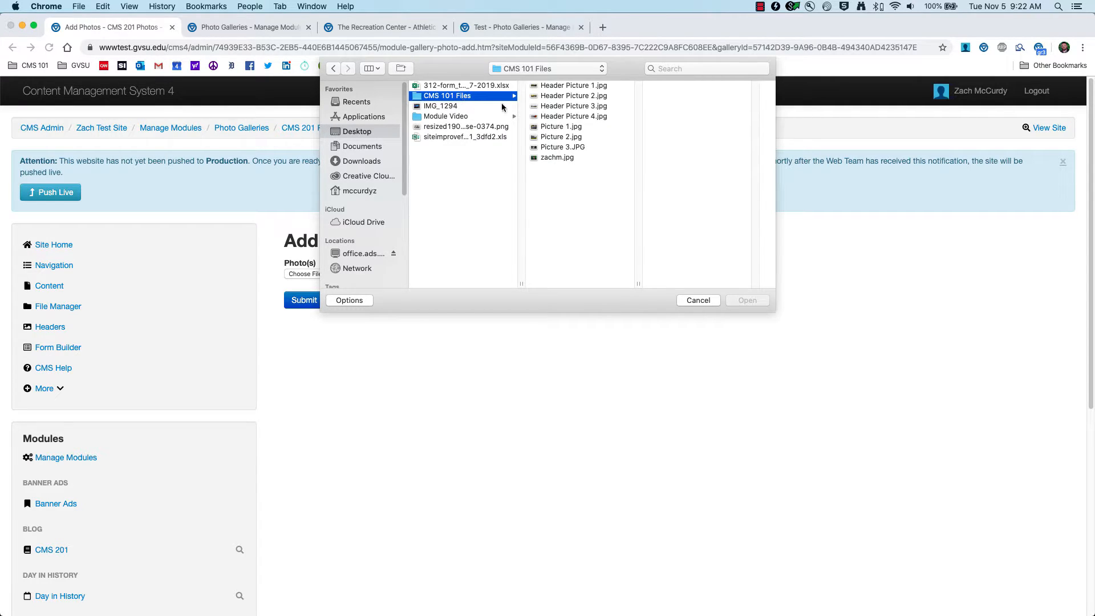
click(561, 127)
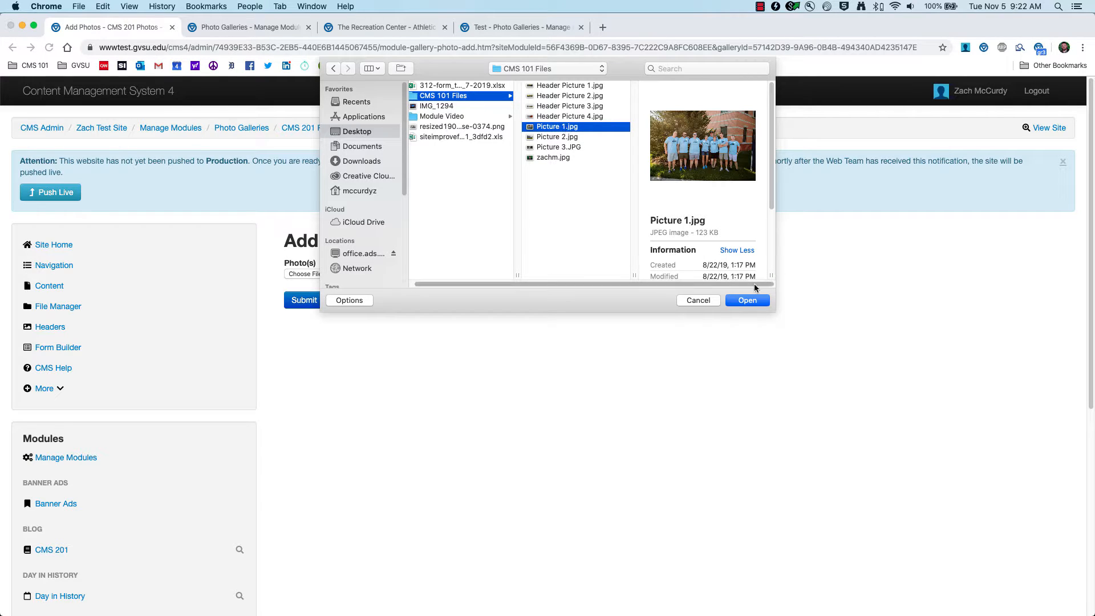
click(747, 301)
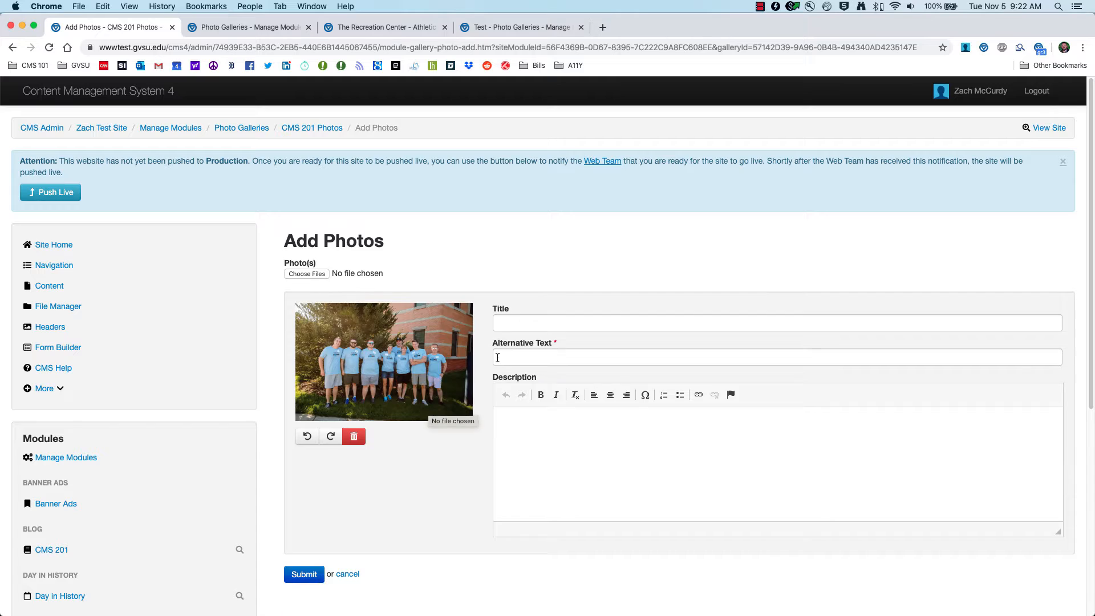
click(525, 322)
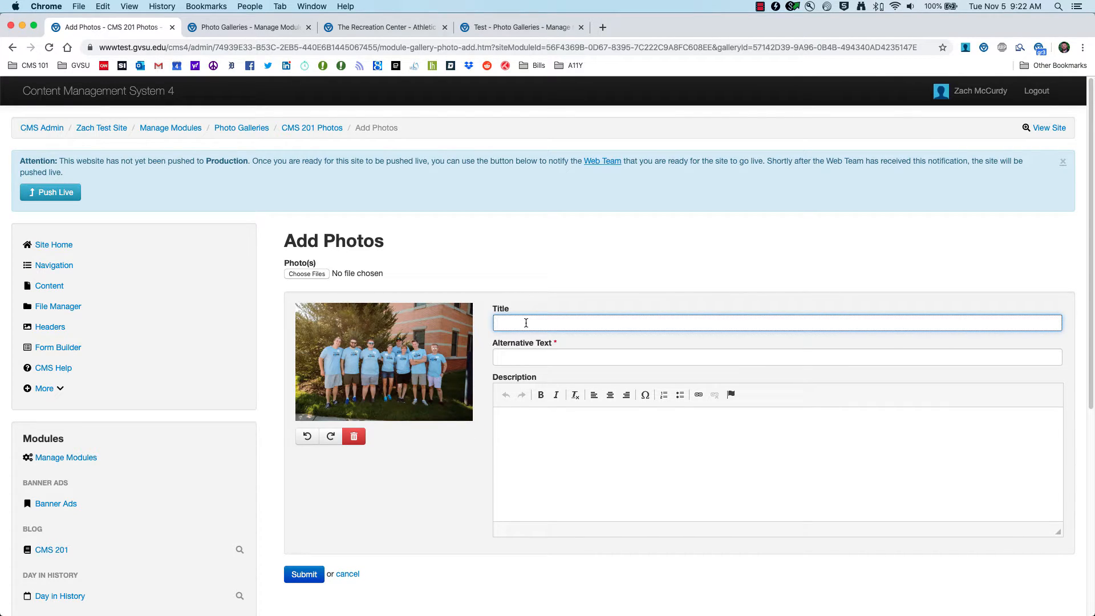
click(528, 355)
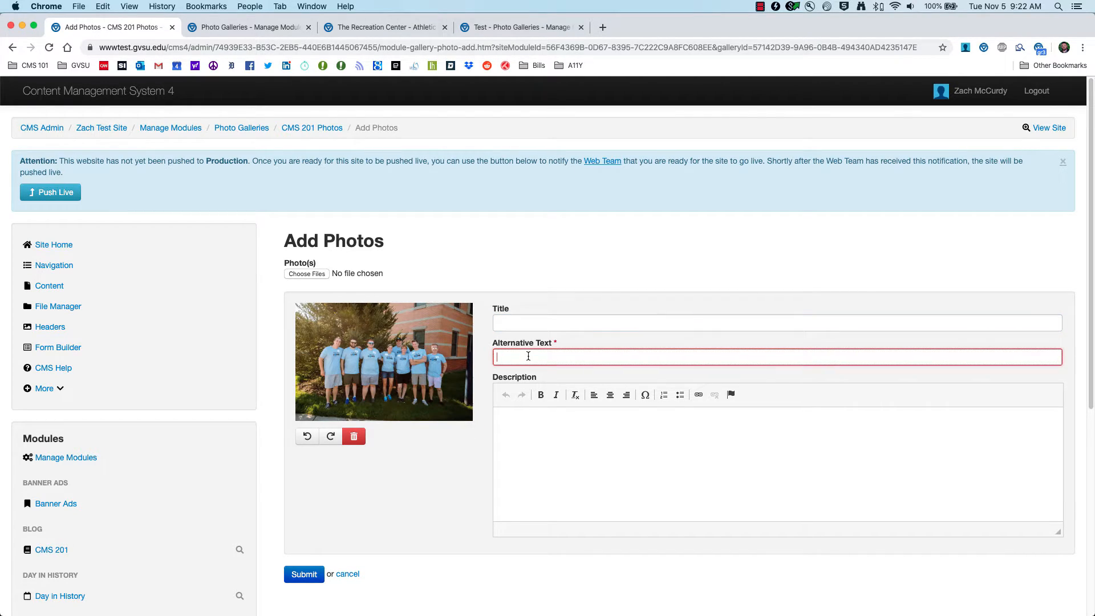
click(535, 456)
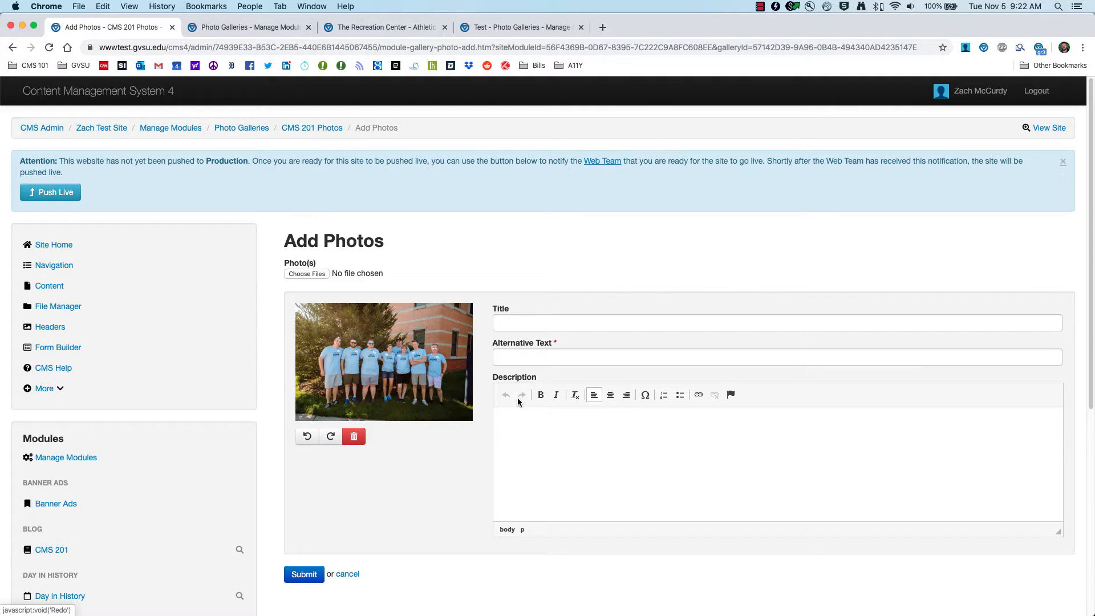
Step: Give the added photo the title "Web Team at Freshman Move In"
click(529, 318)
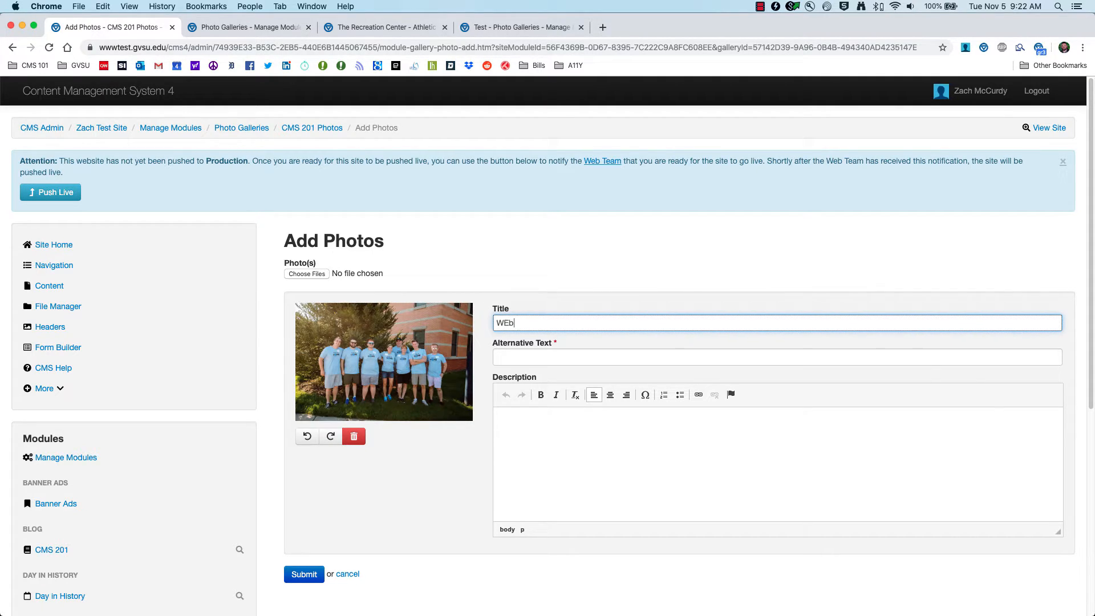
text(Web Team at Freshman Move In)
Step: Give the first photo the alternative text "GVSU Webteam posing in front of a tree"
key(Tab)
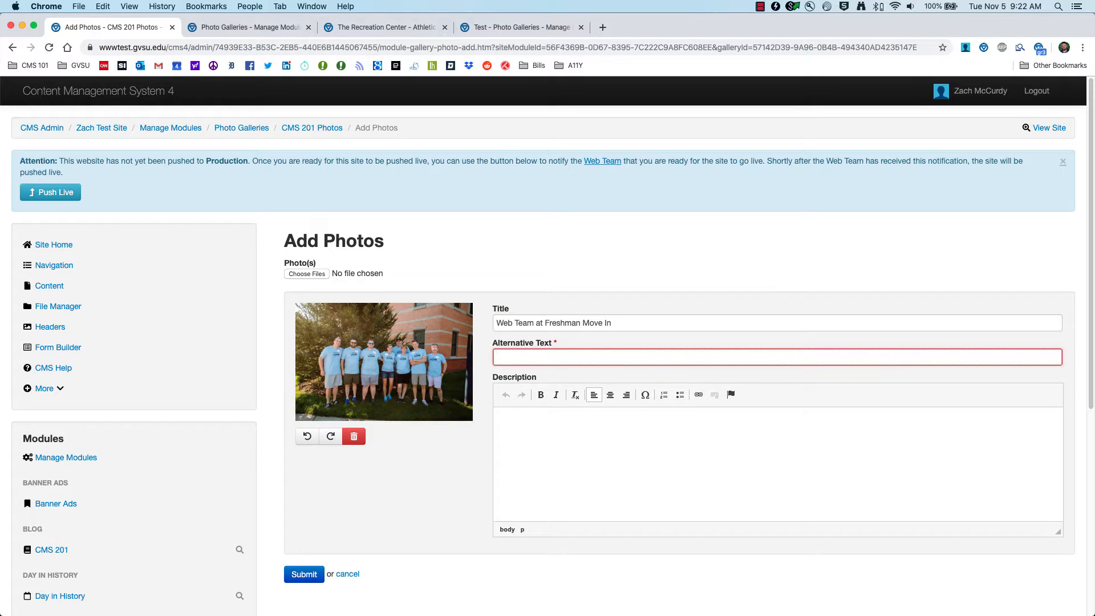
text(The we)
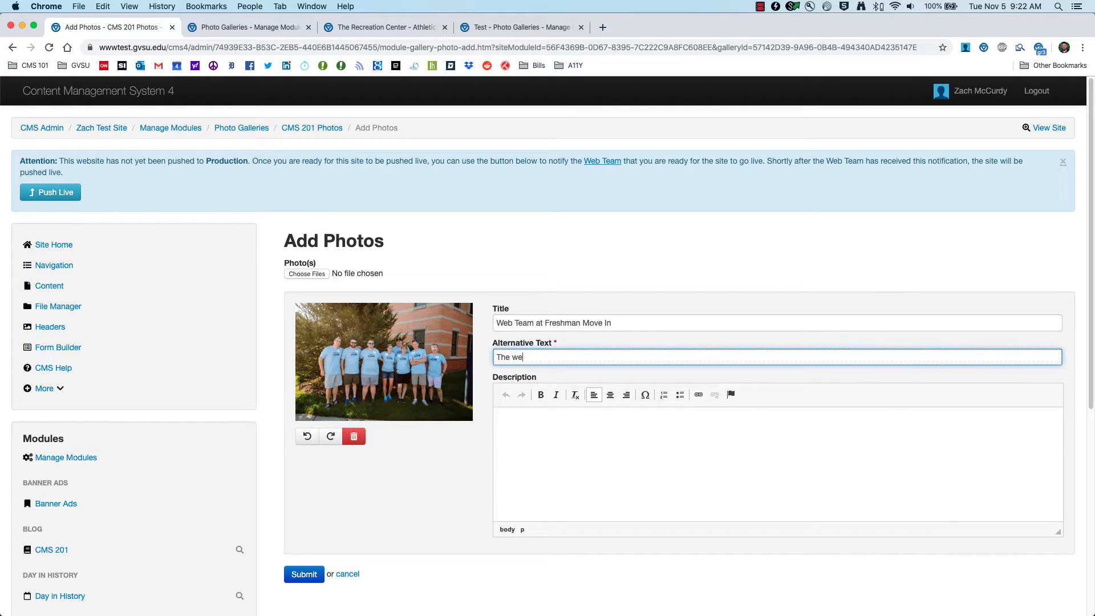
text(bteam)
key(super+a)
key(BackSpace)
text(G)
key(super+a)
text(G)
text(in fron)
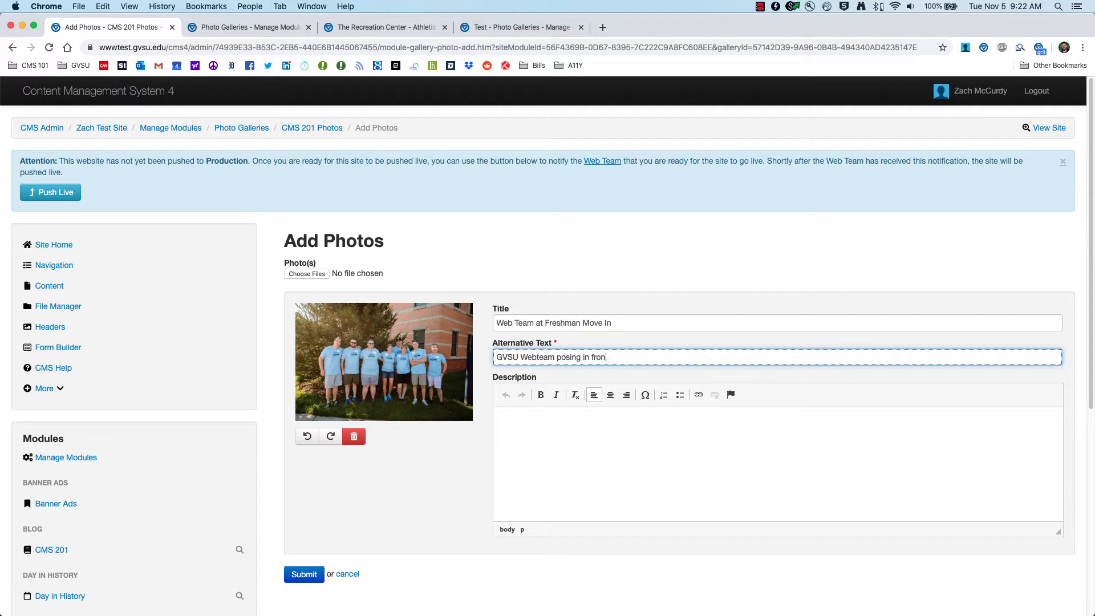
text(t of a tree)
Step: Describe the first photo as "Here is the Web Team posing after a successful move in on Freshman Move In Day."
key(Tab)
text(Here is)
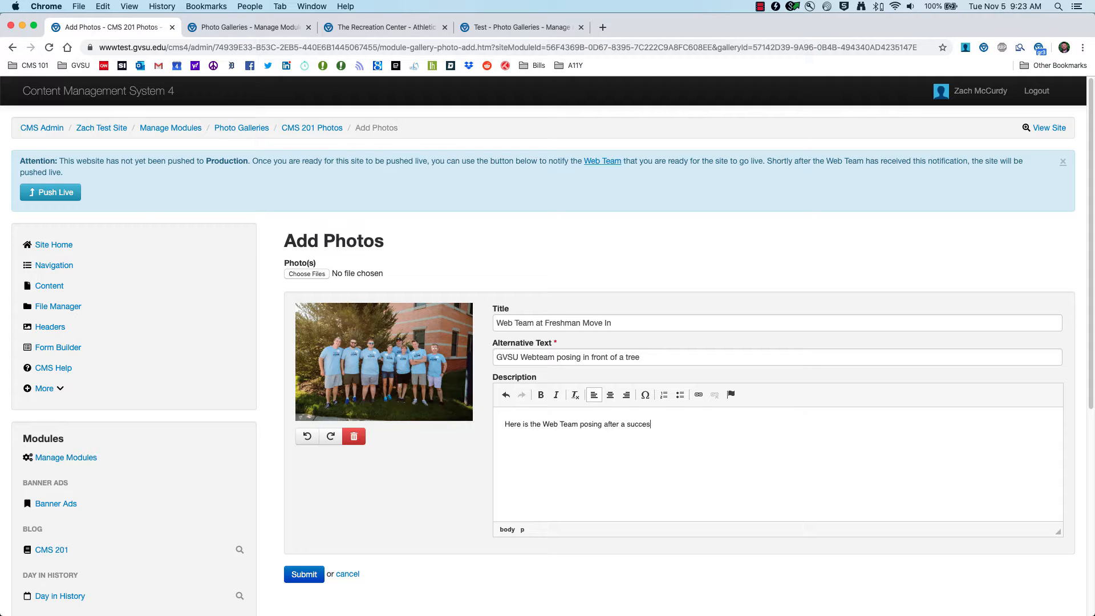
text(ve in on Freshman Move In Day.)
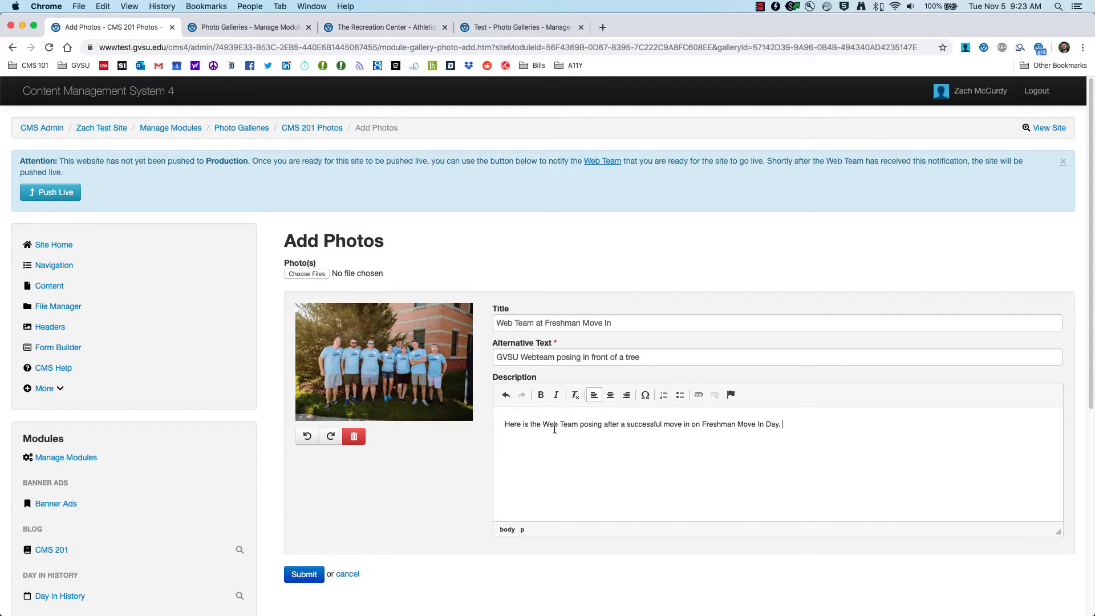
Step: Add Picture 2.jpg from the CMS 101 Files folder as another photo for the gallery
scroll(496, 450, down, 3)
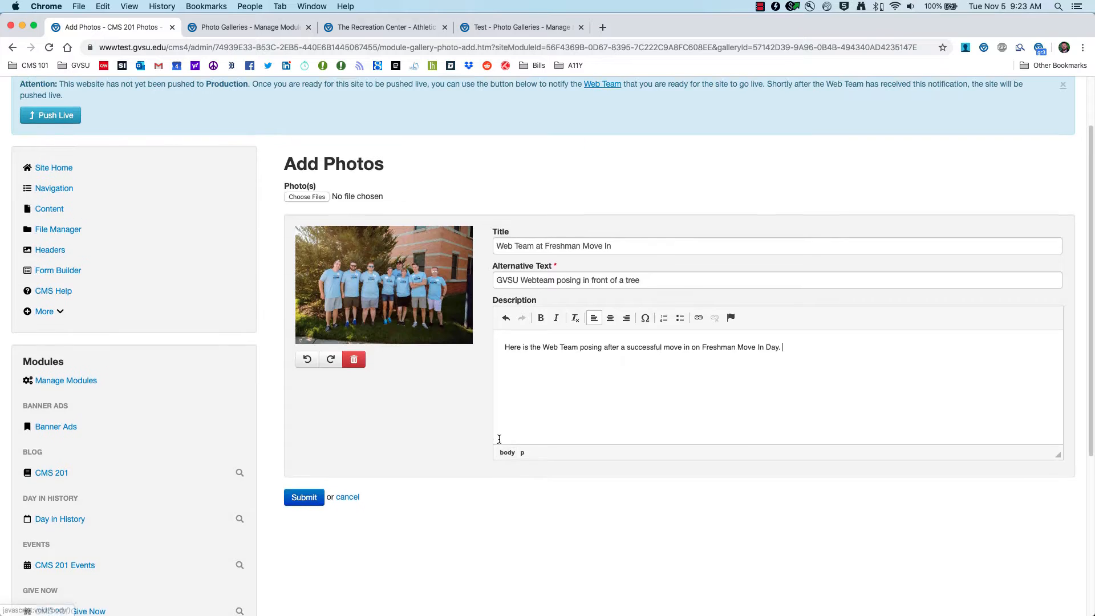
click(307, 206)
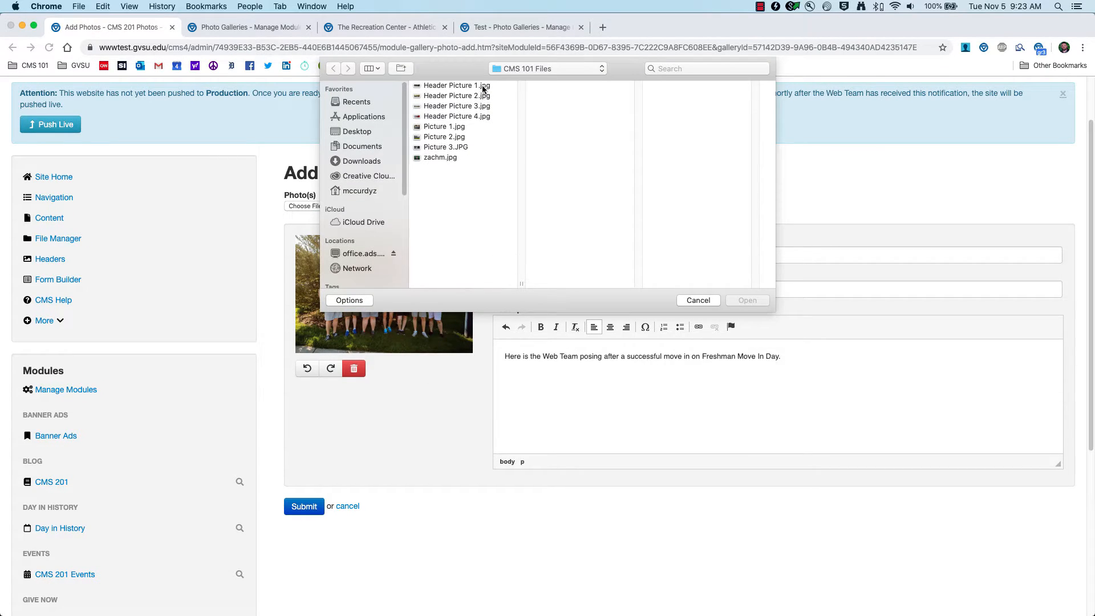
click(448, 138)
click(745, 299)
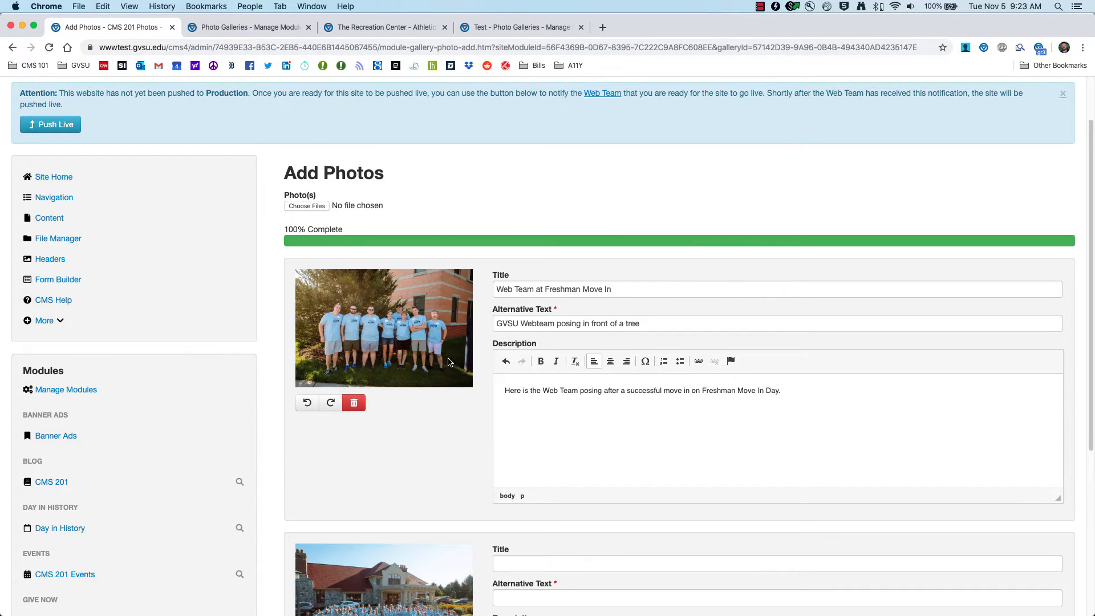
Step: Submit the photos with their titles, alternative texts and descriptions to the CMS 201 Photos gallery
scroll(471, 388, down, 6)
scroll(463, 389, down, 3)
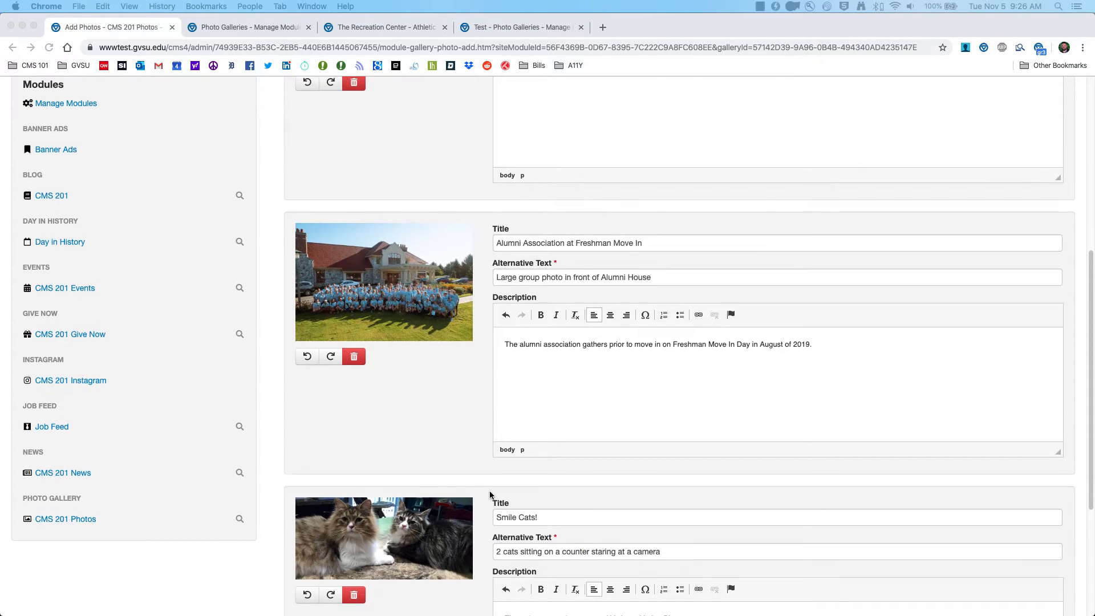
scroll(491, 495, down, 5)
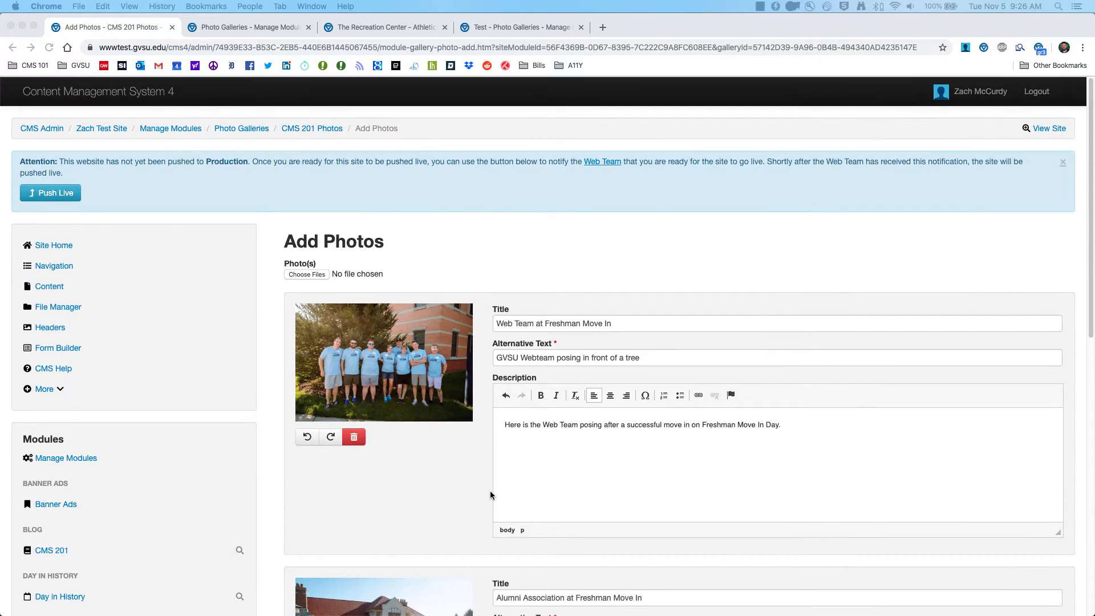
scroll(490, 495, down, 5)
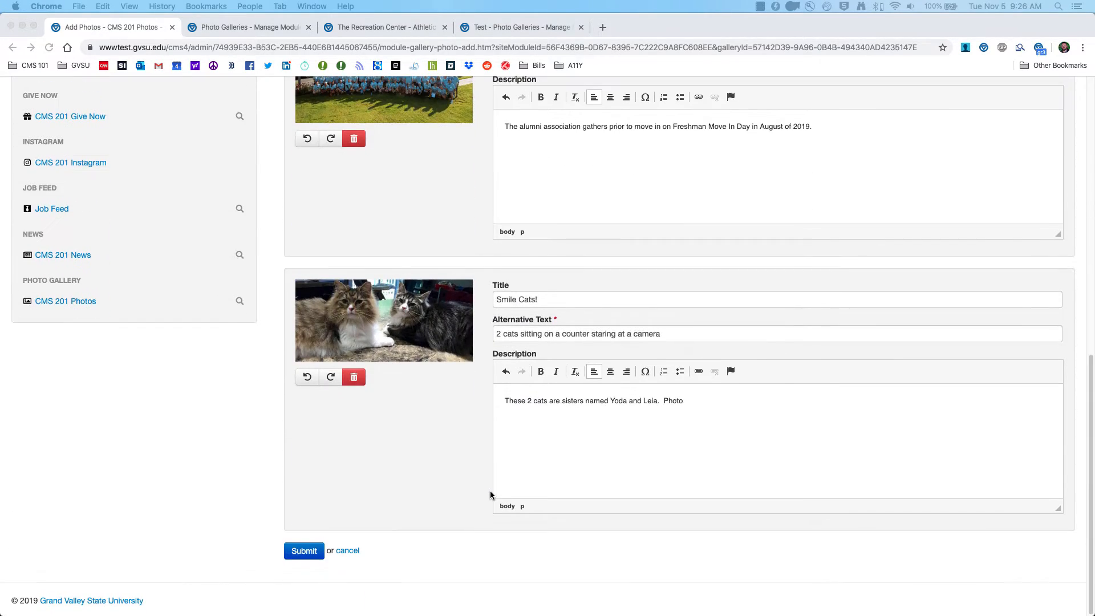
click(301, 550)
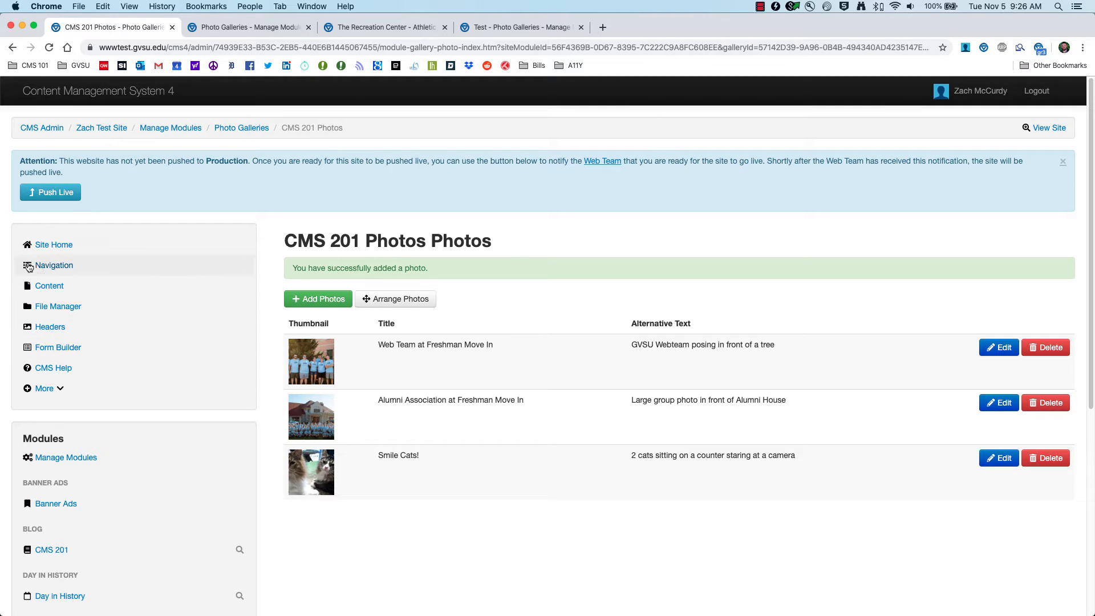
Step: Open the Modules page from the site's content for editing and delete its CMS 201 News module
click(52, 287)
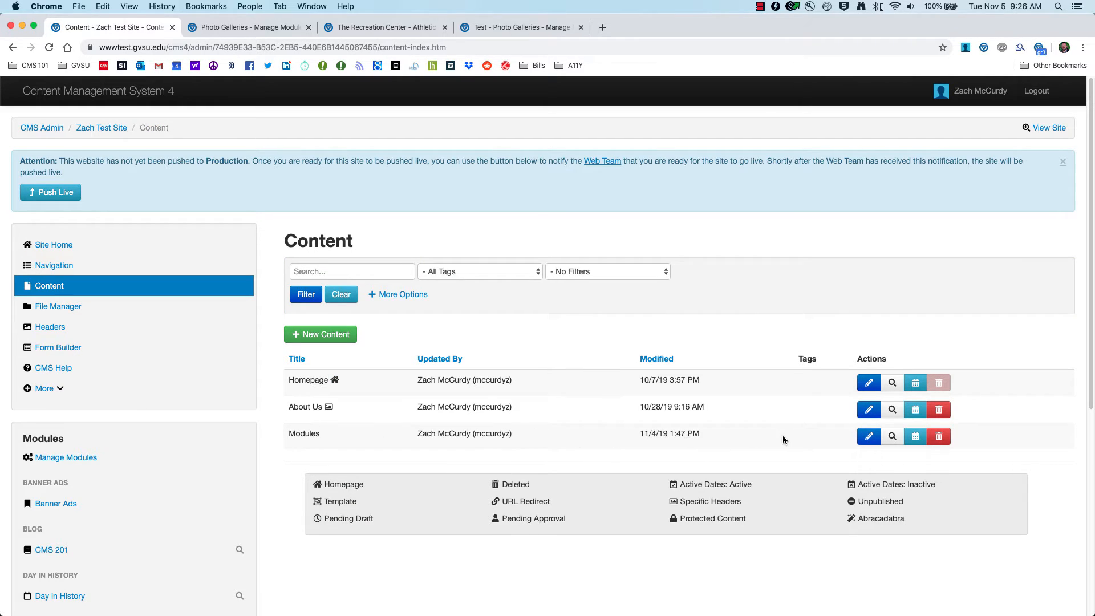
click(872, 438)
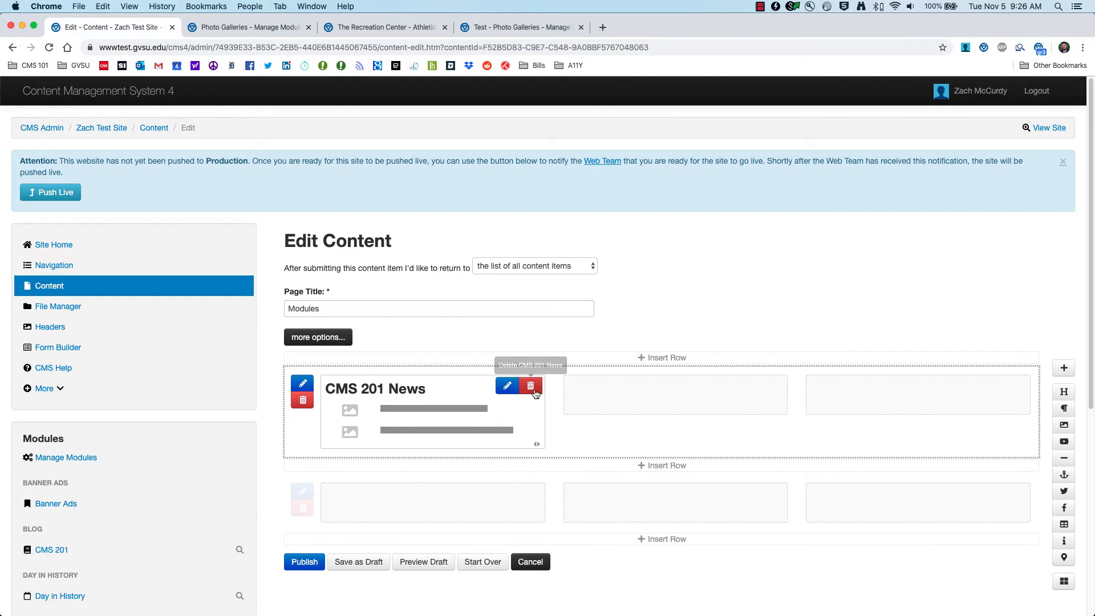
click(530, 386)
click(646, 111)
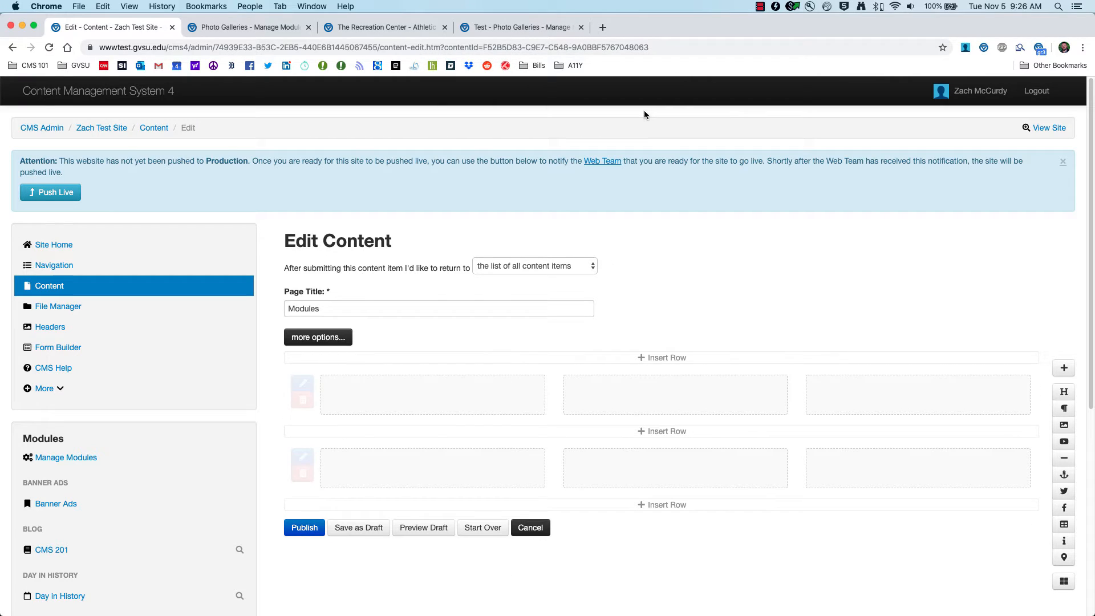
Step: Insert the CMS 201 Photos gallery module into the first row of the Modules page
click(1064, 582)
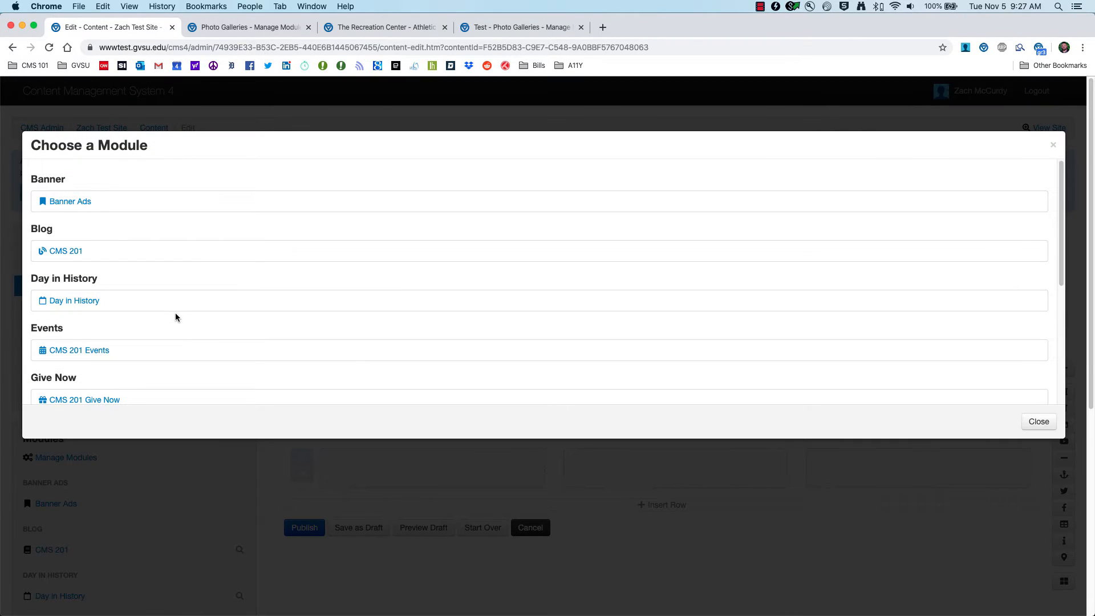
scroll(178, 318, down, 5)
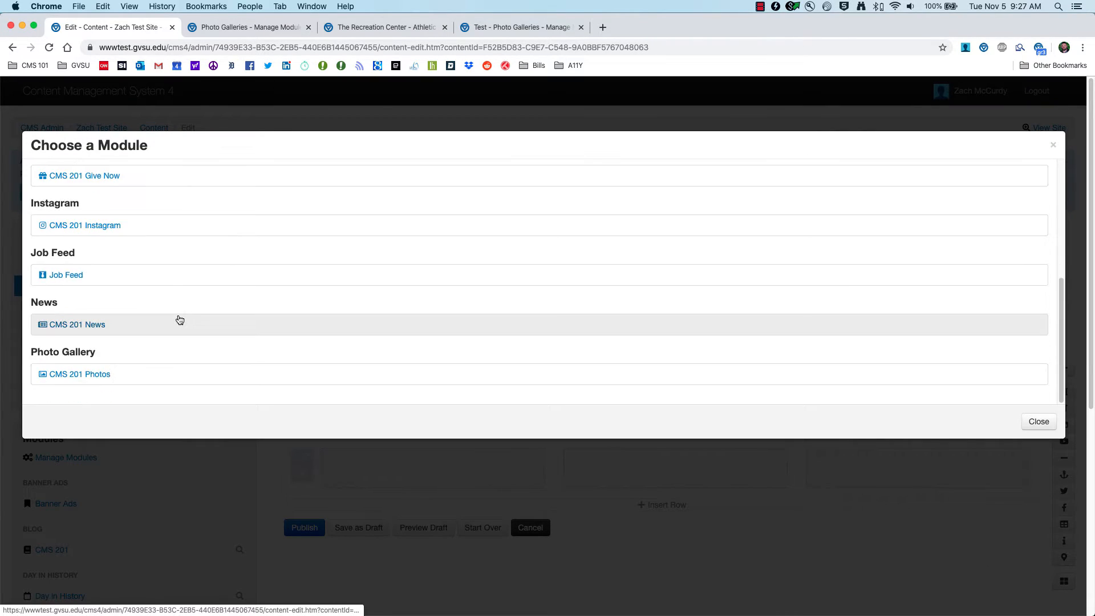
click(74, 380)
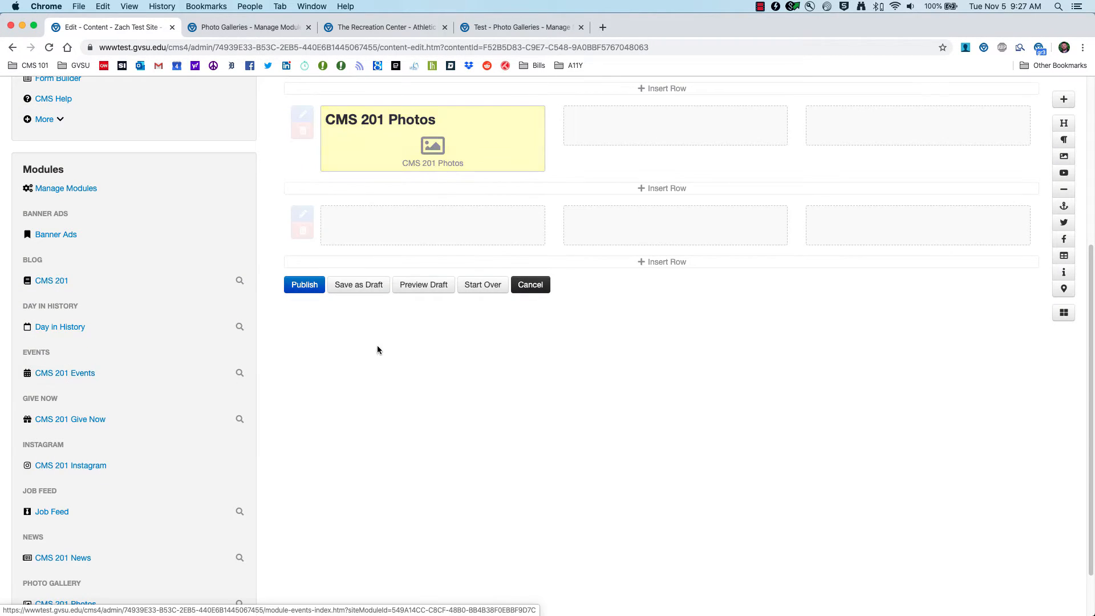
Step: Edit the inserted photo module, keeping Show Heading and Show Description, and choose CMS 201 Photos as its gallery
scroll(378, 350, up, 4)
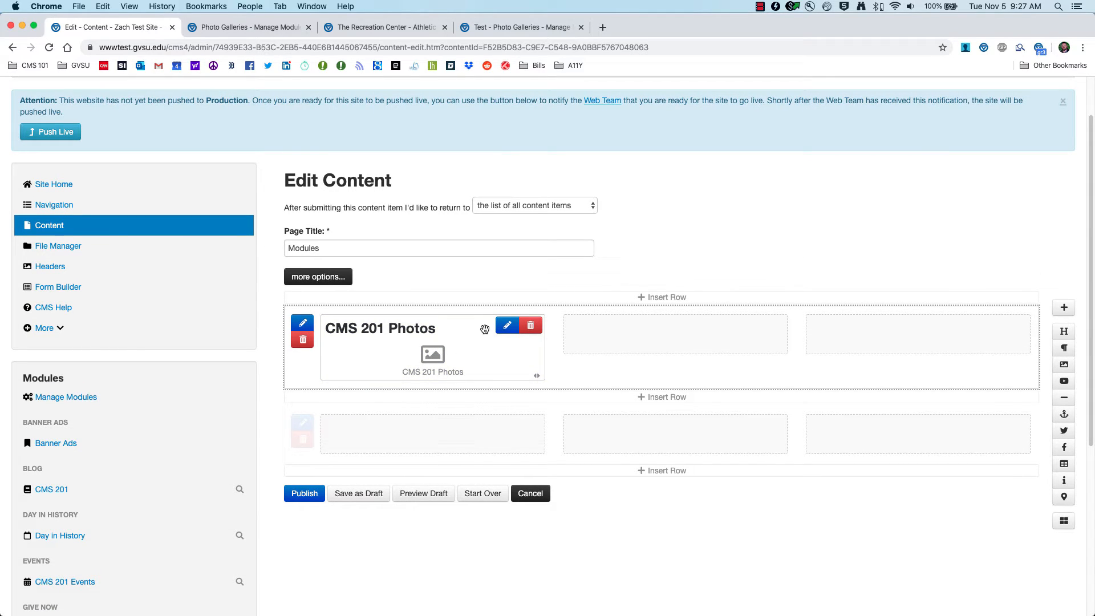
click(506, 327)
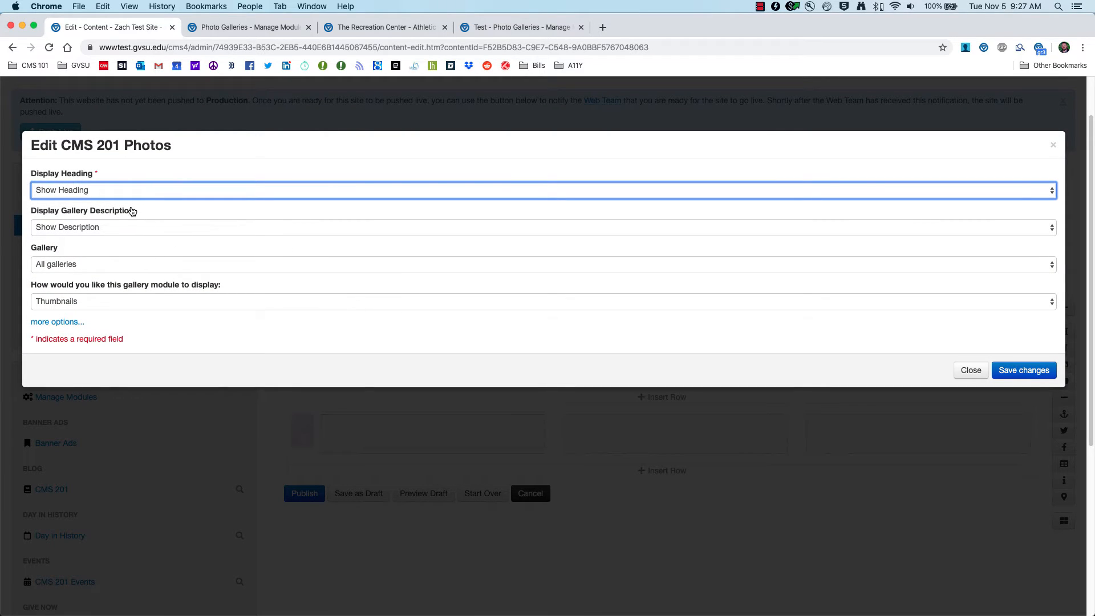
click(114, 193)
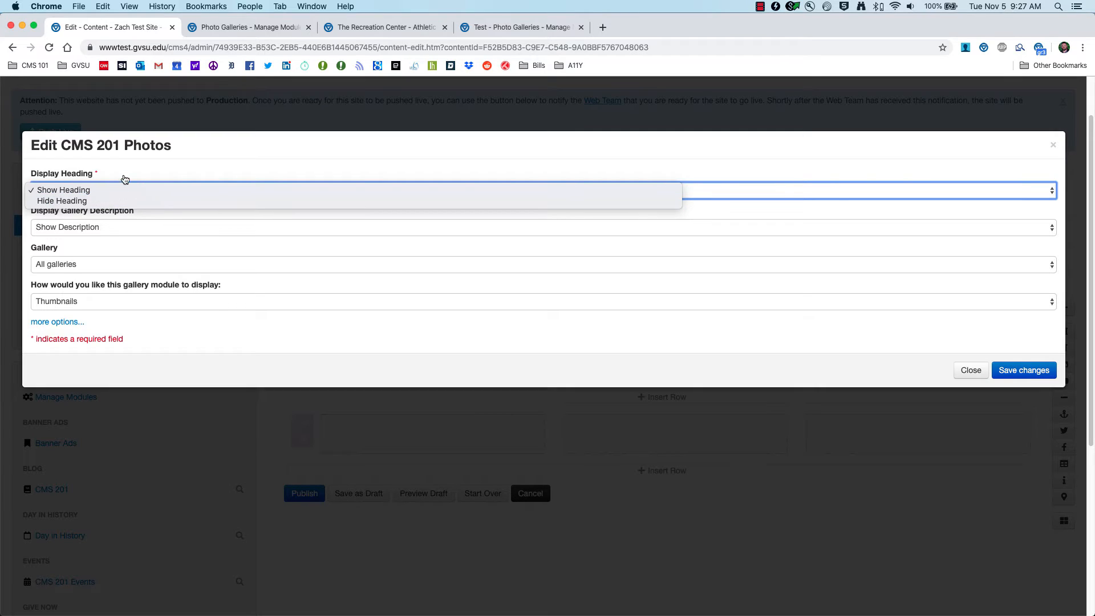
click(123, 178)
click(110, 224)
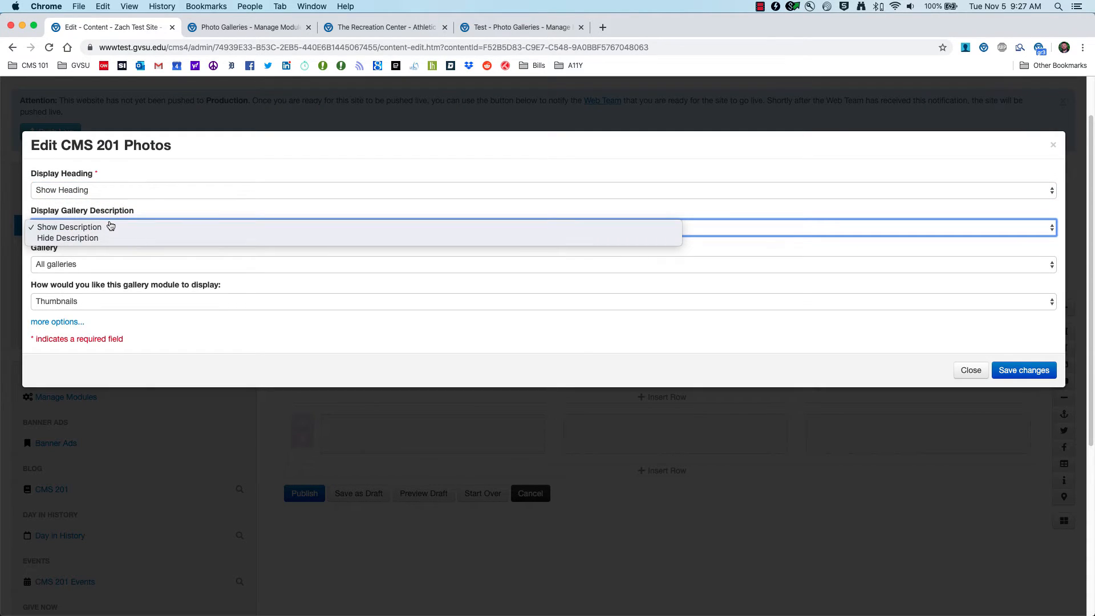
click(147, 161)
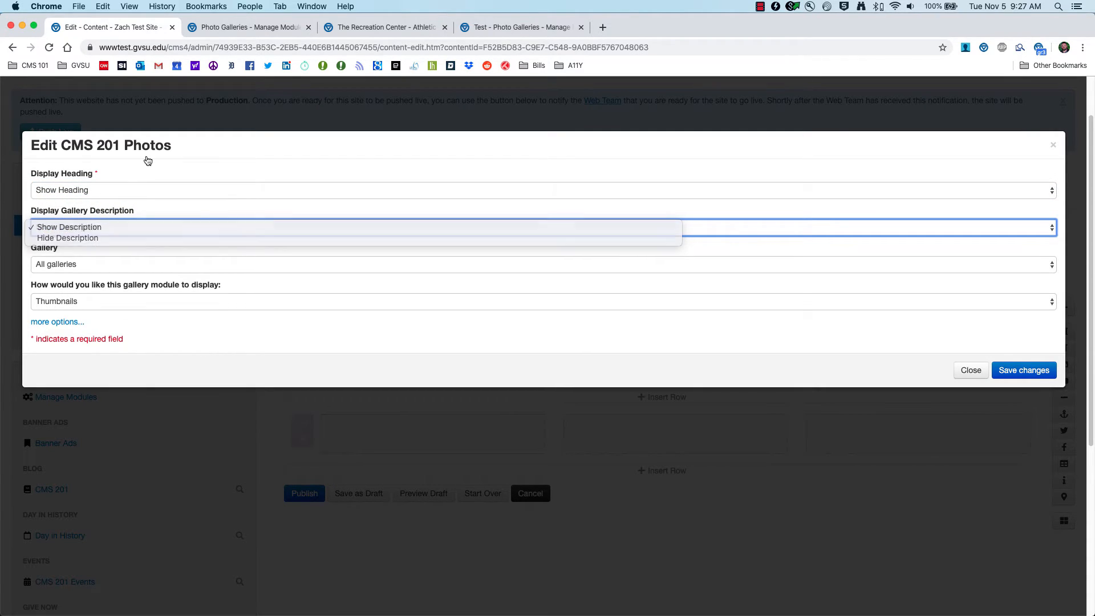
click(110, 268)
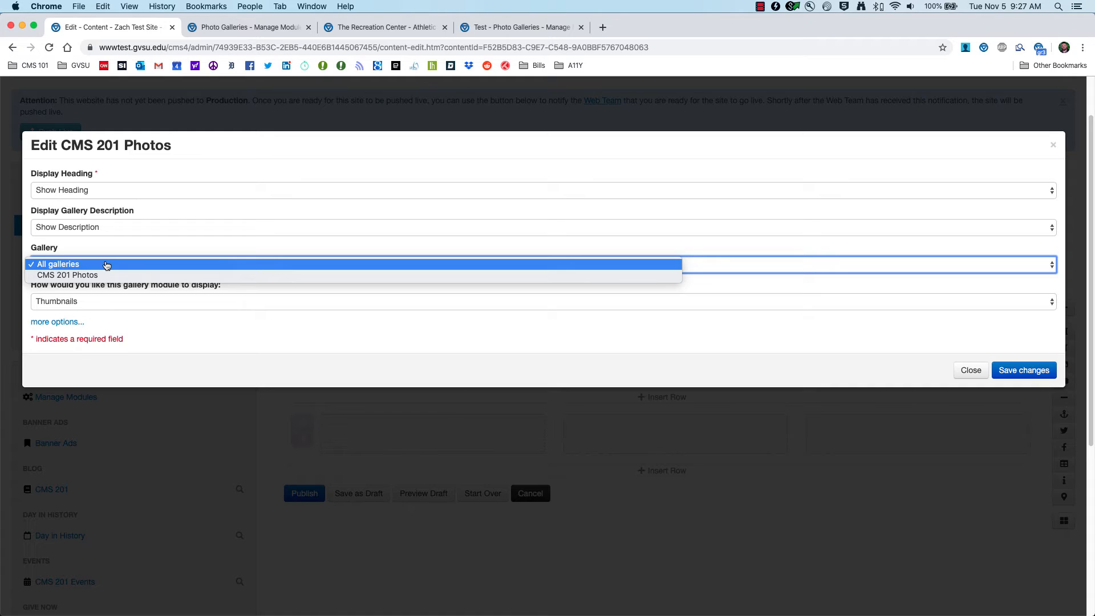
click(74, 278)
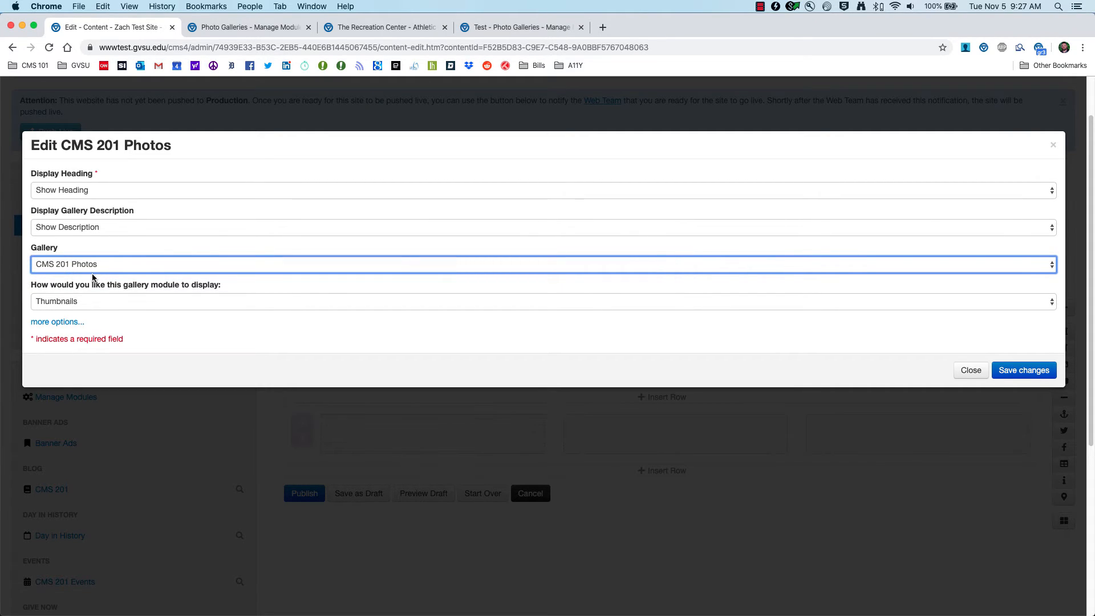
Step: Look over the Athletic and Recreation Facilities gallery list and the Test gallery's photos, and return to the module settings
click(256, 27)
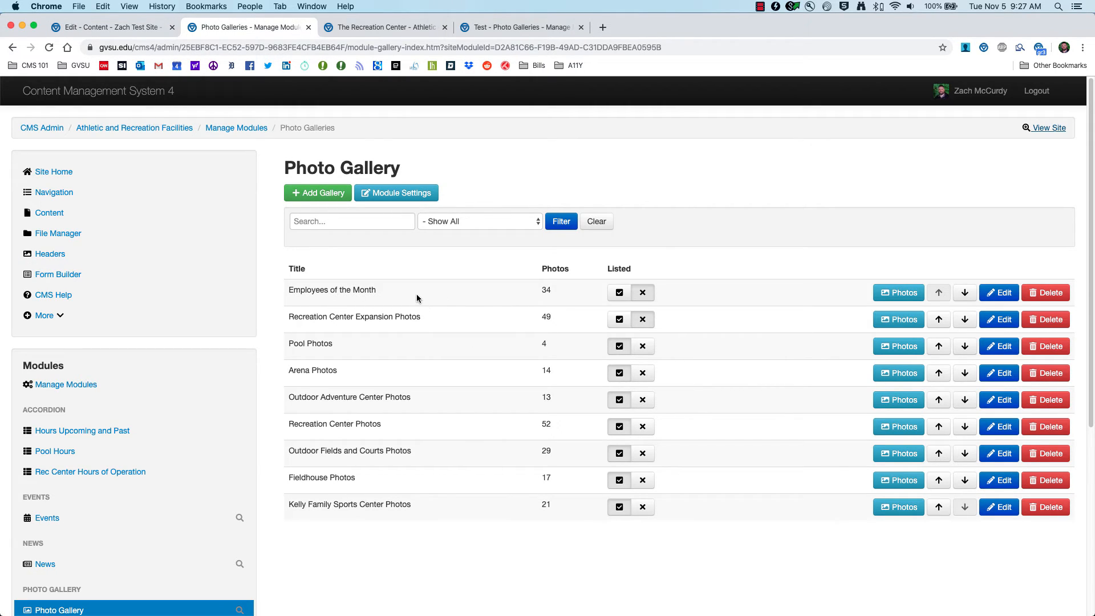
click(510, 27)
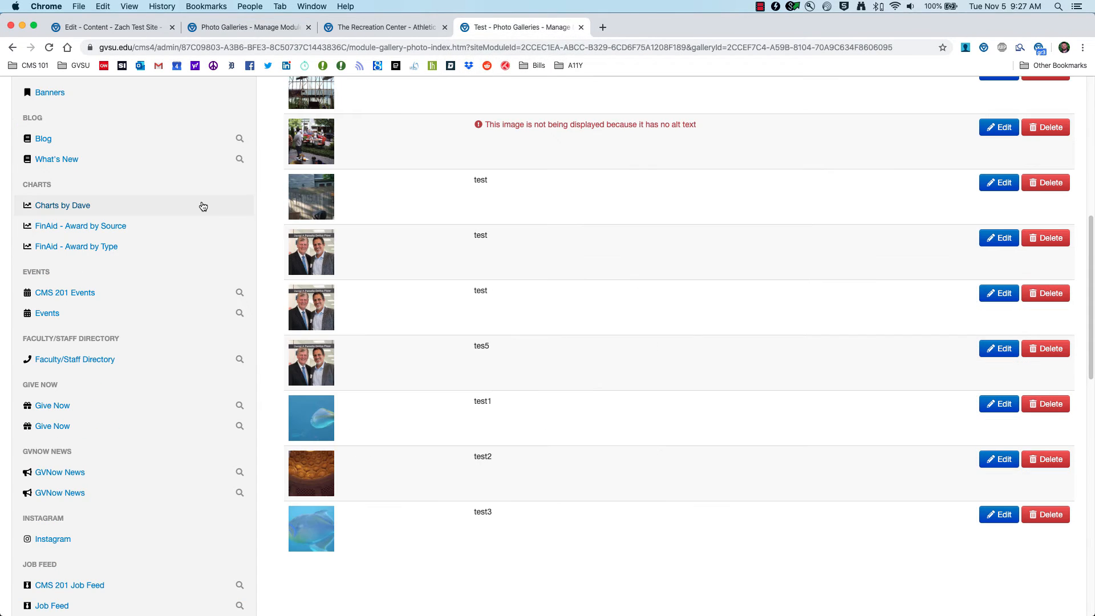
click(356, 27)
click(114, 27)
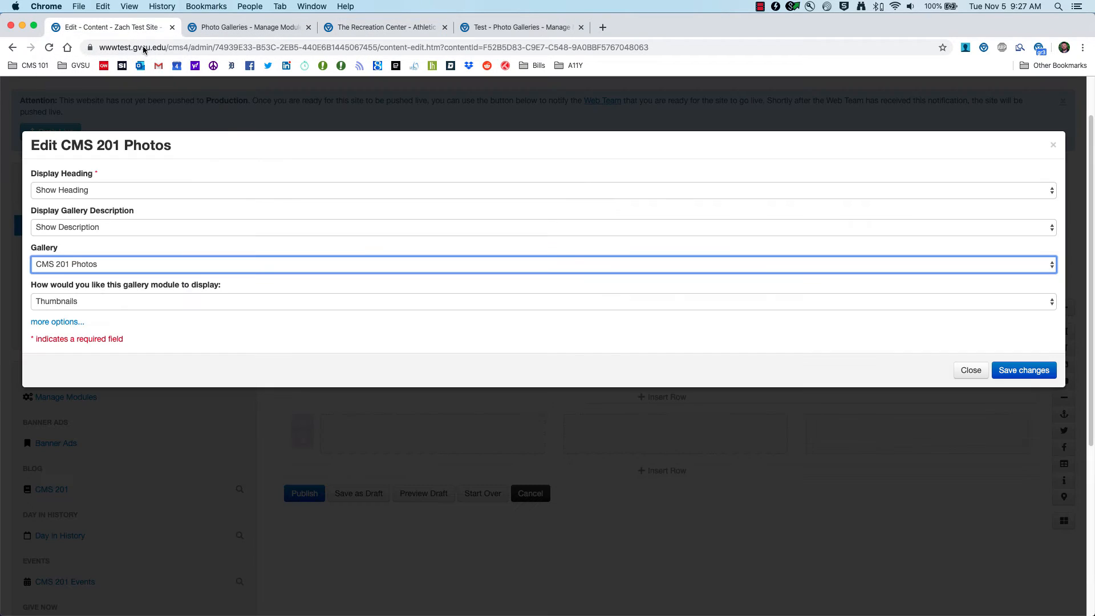
Step: Keep the CMS 201 Photos gallery with the Thumbnails display and save the module's settings
click(176, 266)
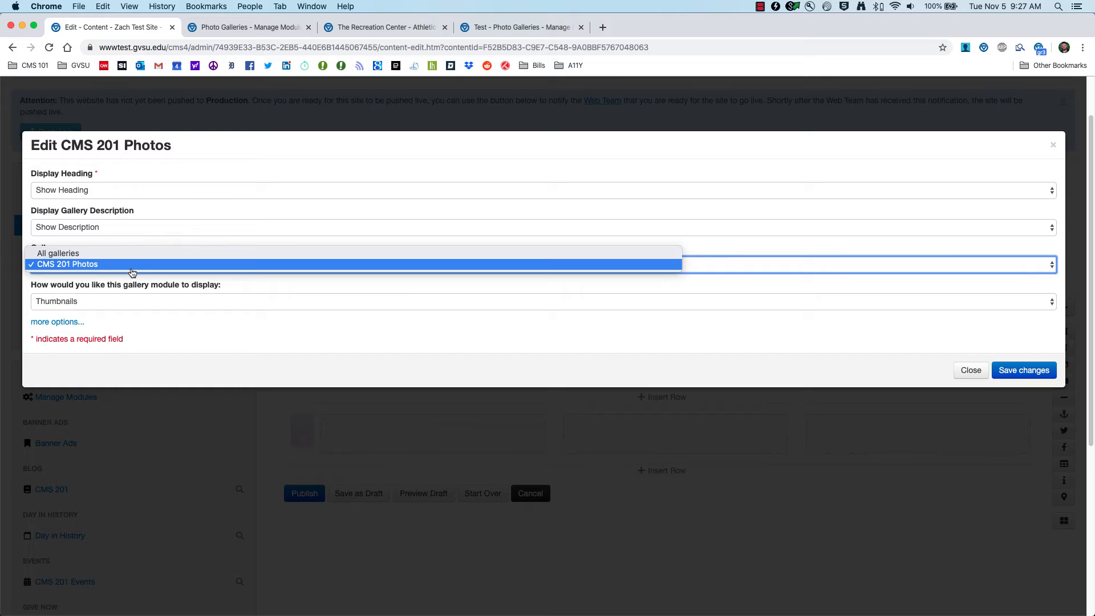
click(119, 265)
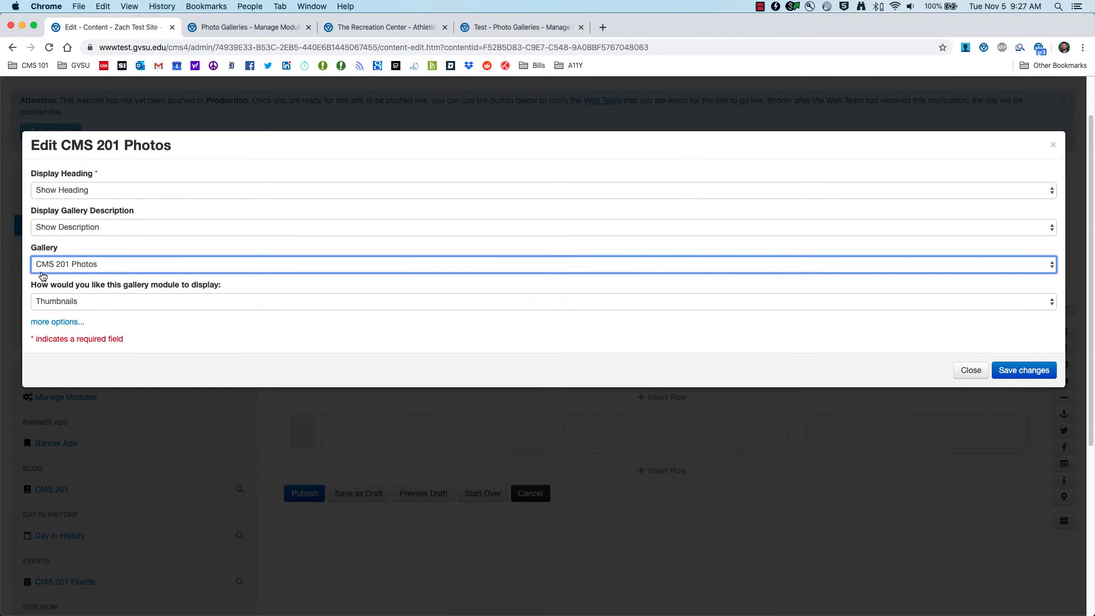
click(93, 301)
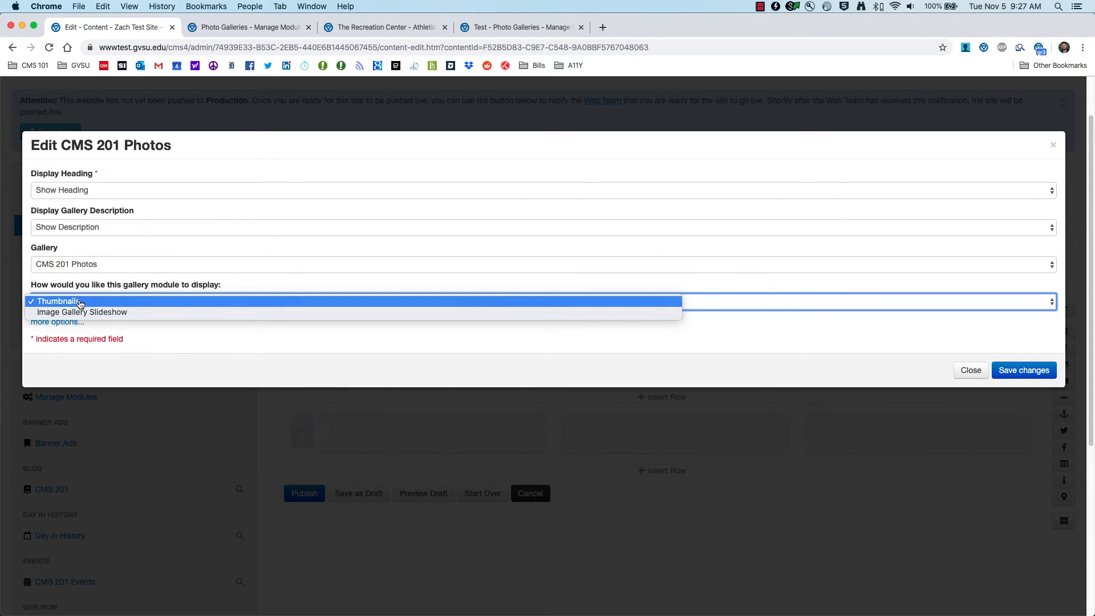
click(75, 302)
click(74, 304)
click(78, 305)
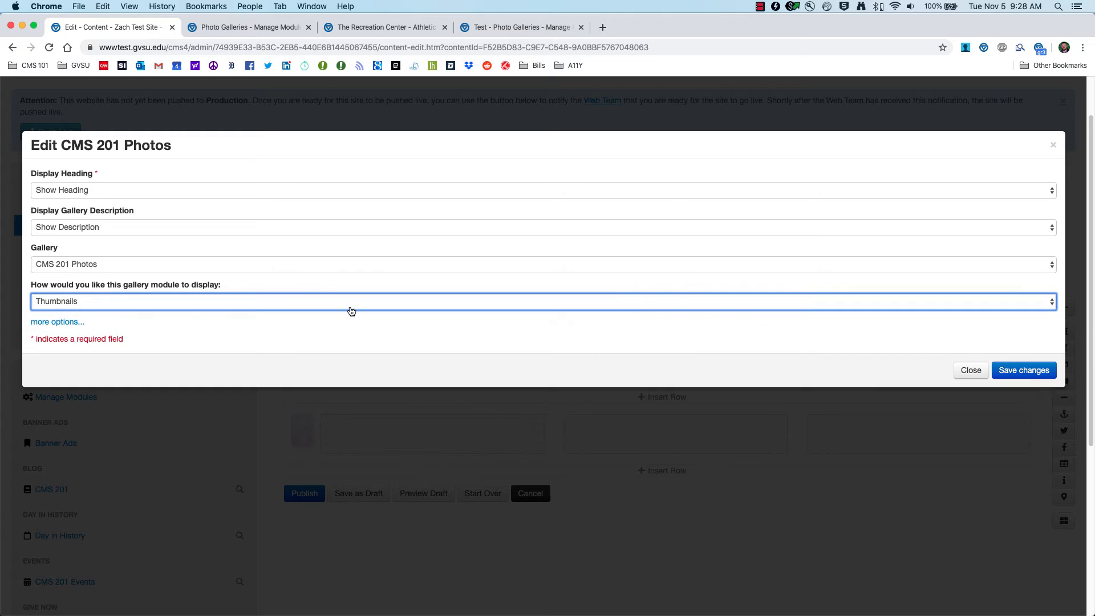
click(1031, 374)
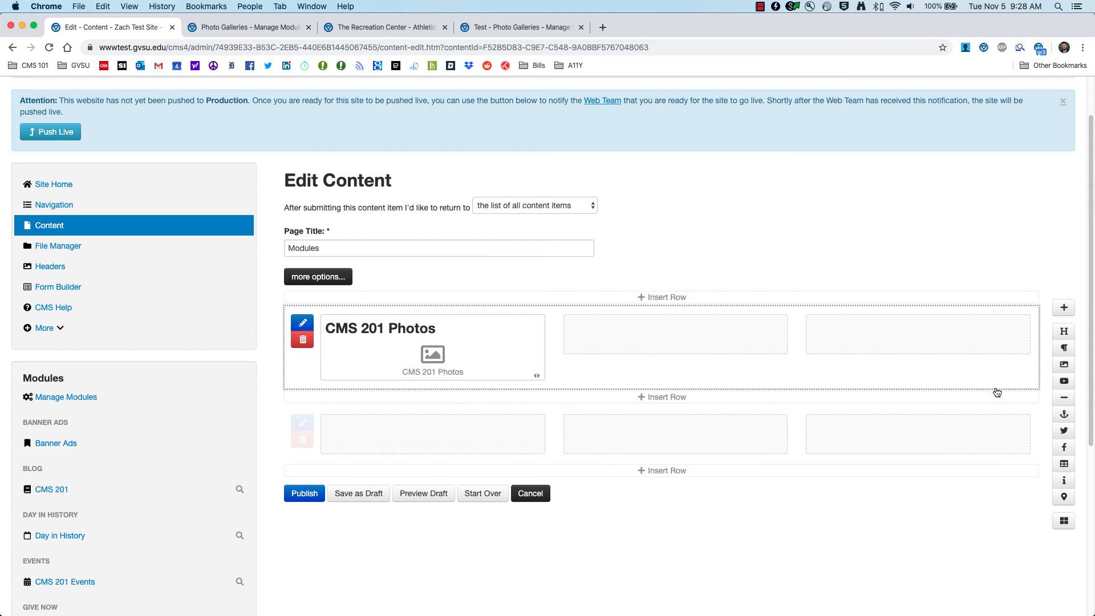
Step: Insert a second CMS 201 Photos module beside the existing one in the page's first row
click(1061, 523)
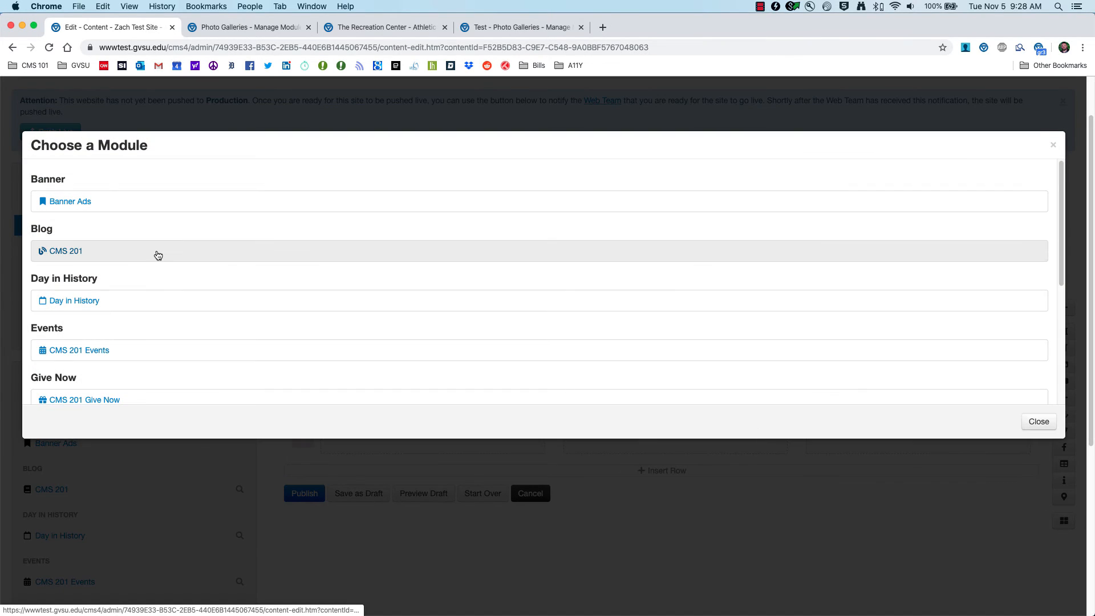
scroll(164, 286, down, 5)
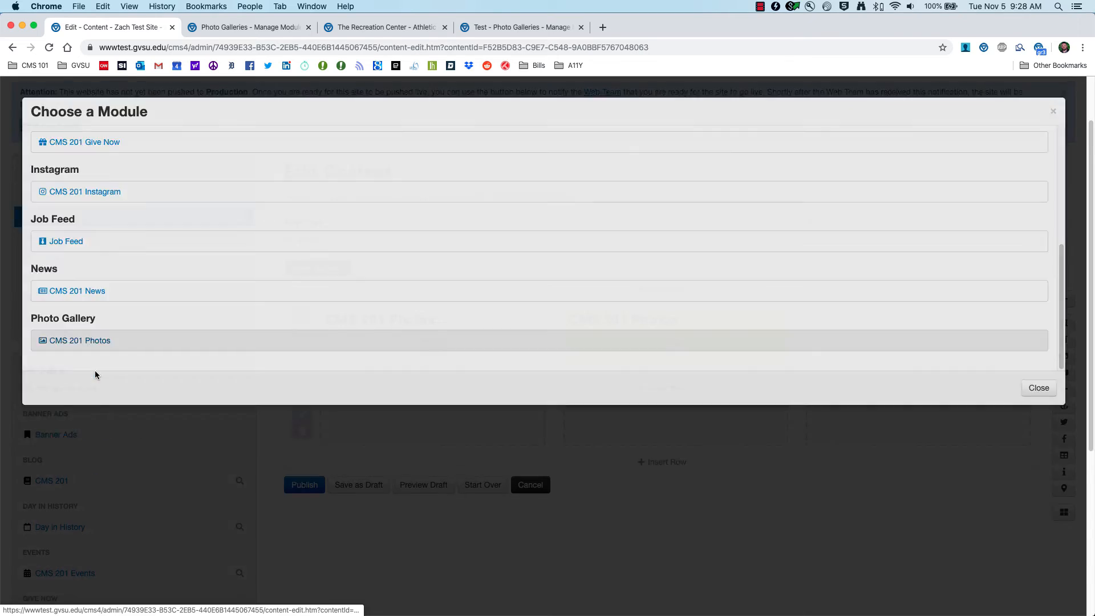
click(95, 374)
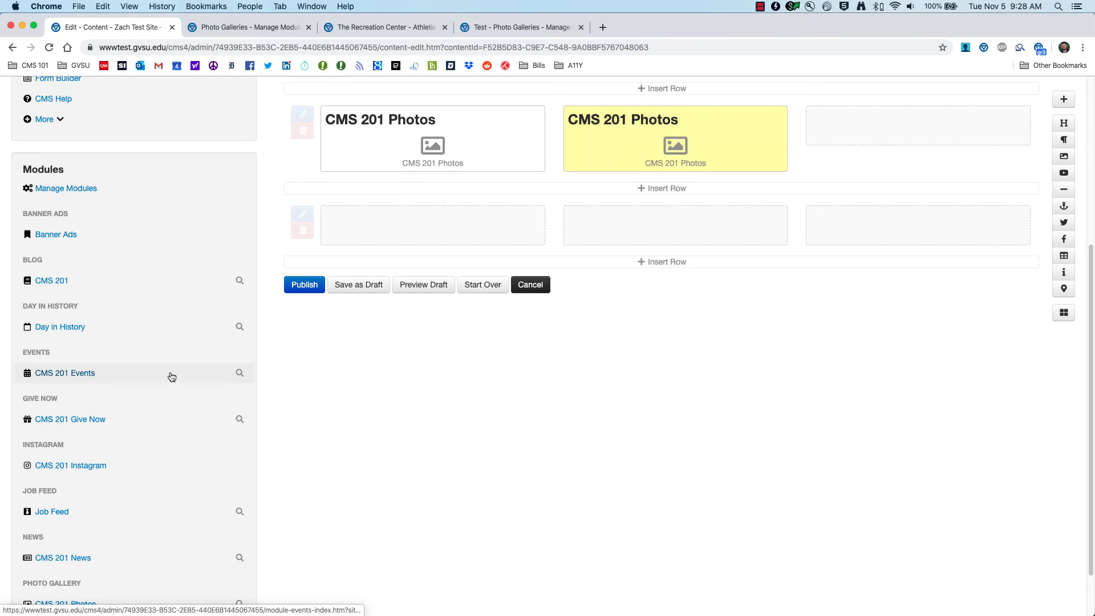
Step: Move the second CMS 201 Photos module into the second row's first column and save its display as Image Gallery Slideshow
drag(621, 407, 445, 496)
click(507, 489)
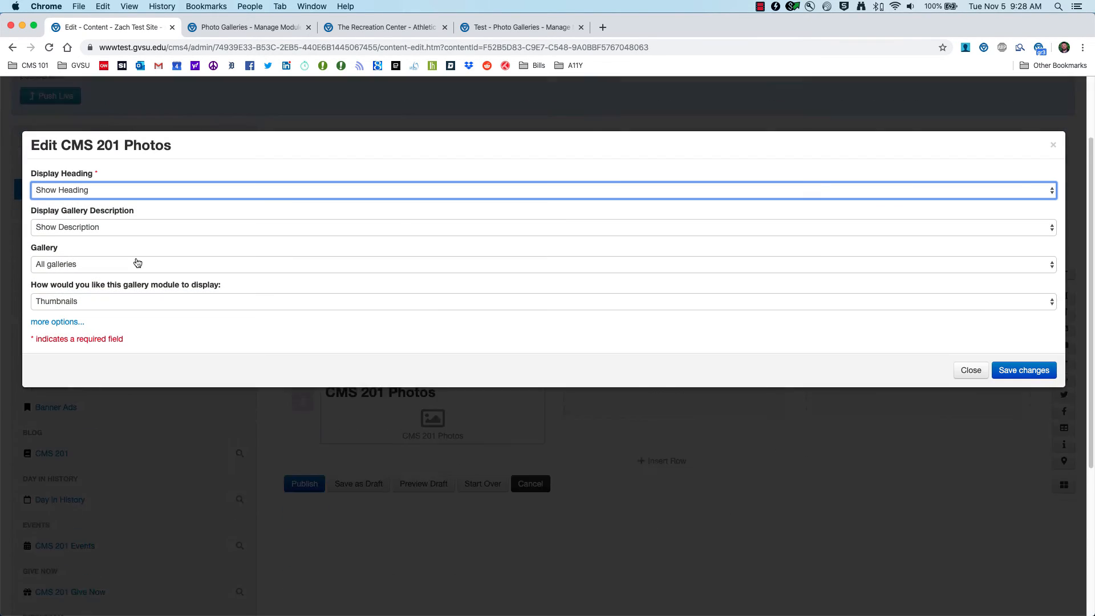
click(108, 307)
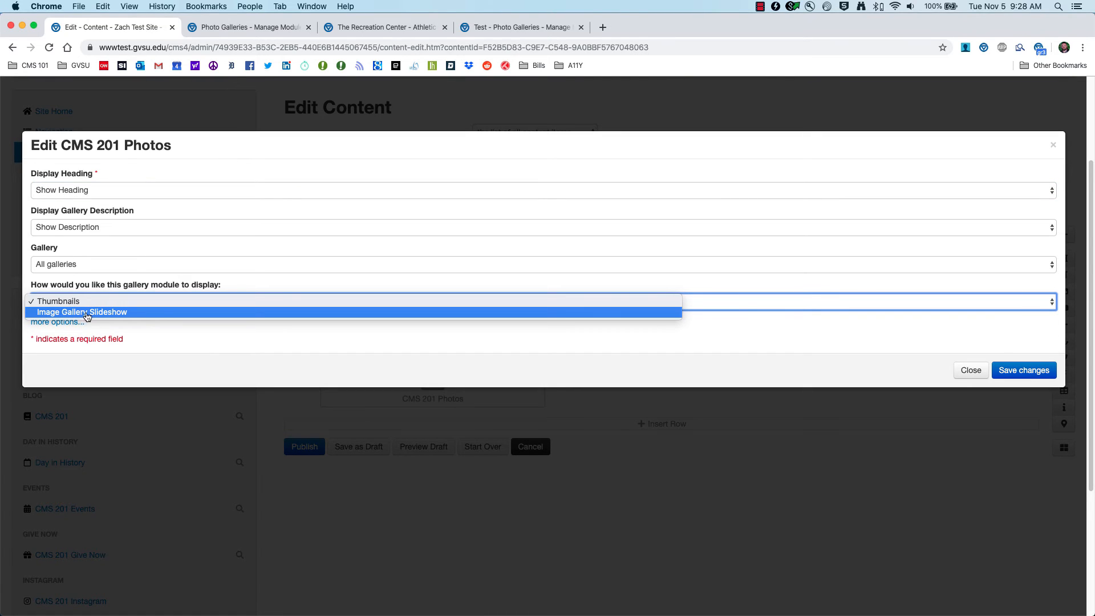
click(86, 312)
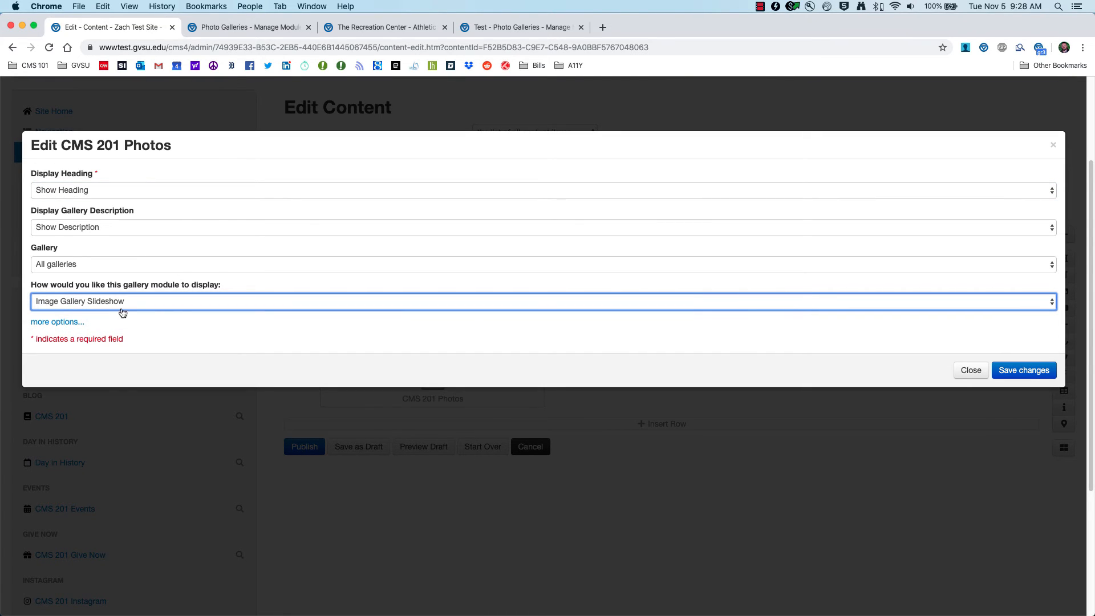
click(1023, 370)
Step: Preview the page draft and compare its two photo modules with the display options in the first module's settings
scroll(762, 350, up, 1)
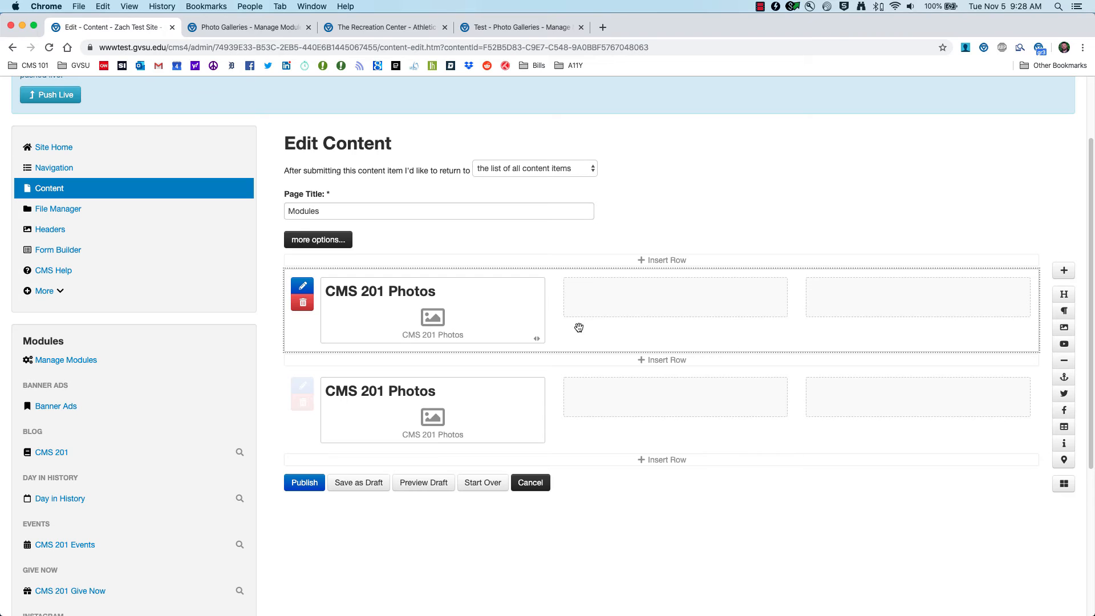
click(424, 482)
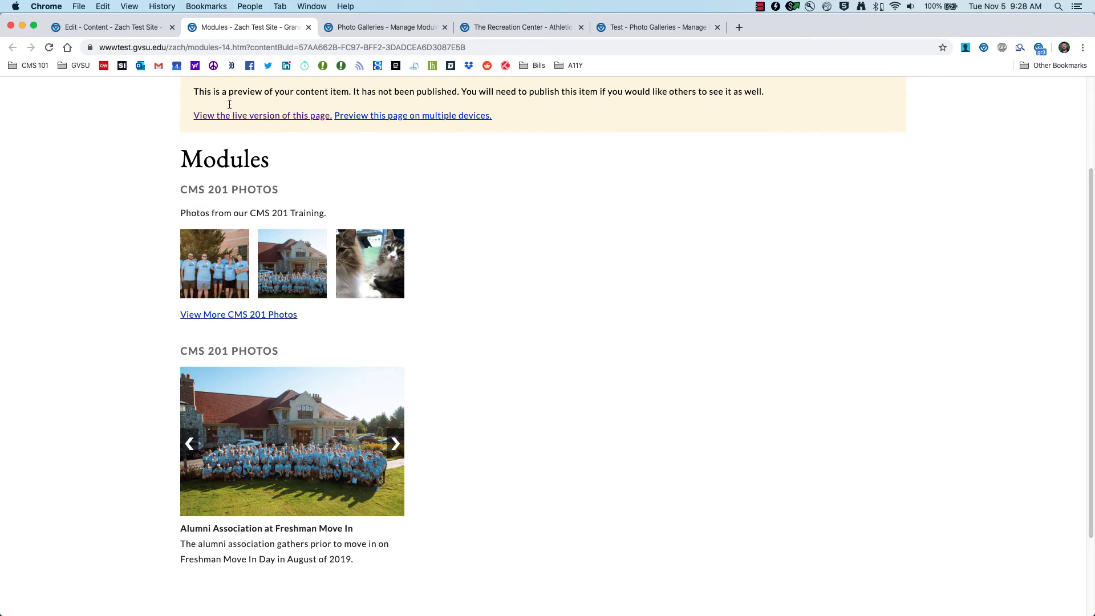
click(114, 28)
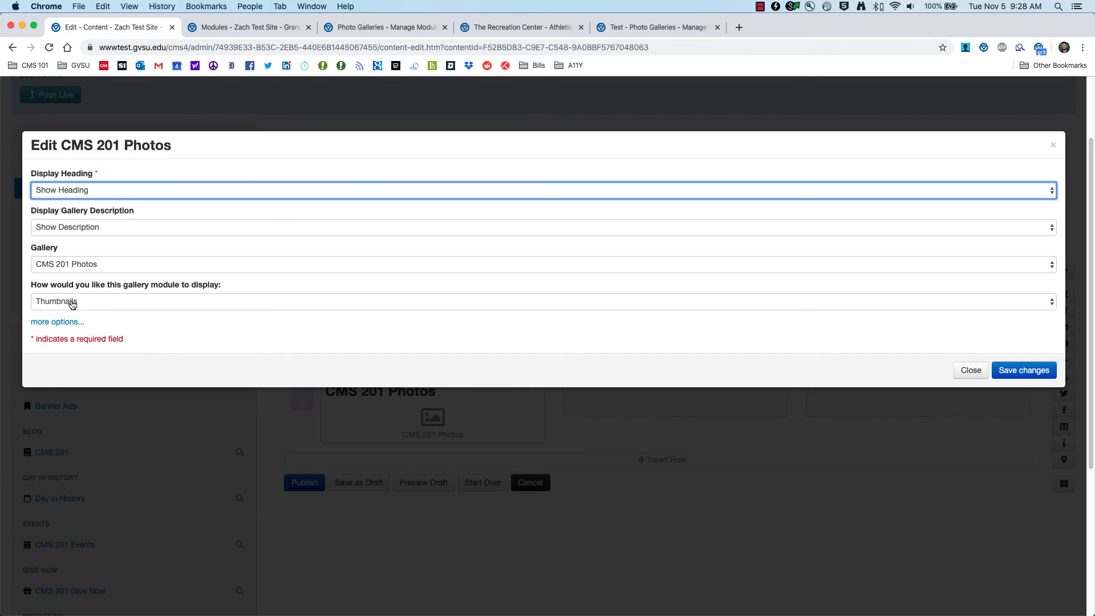
click(251, 27)
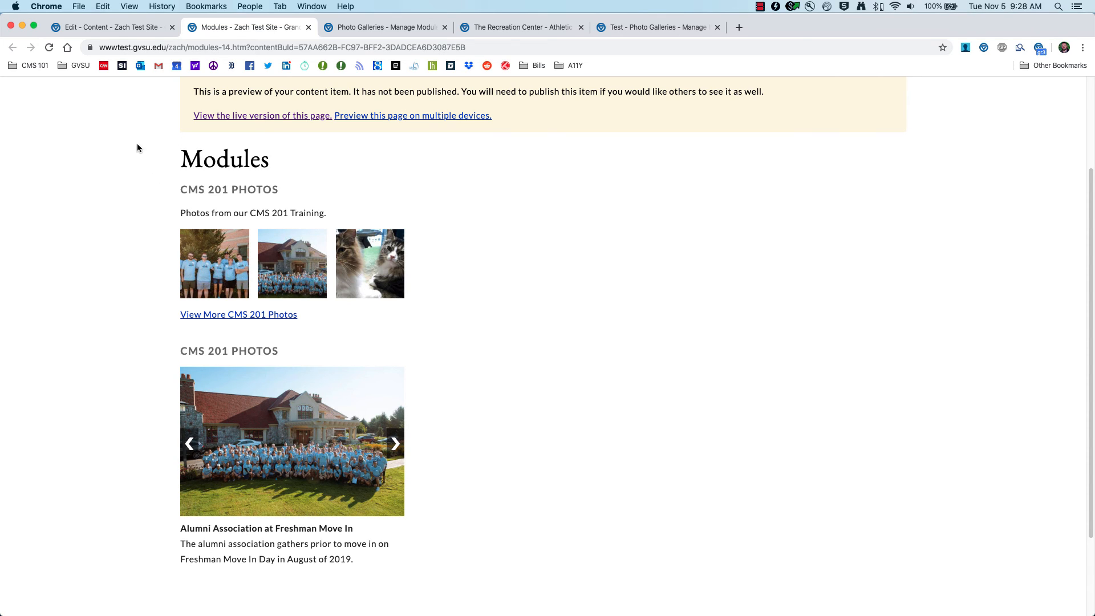
click(111, 27)
click(135, 308)
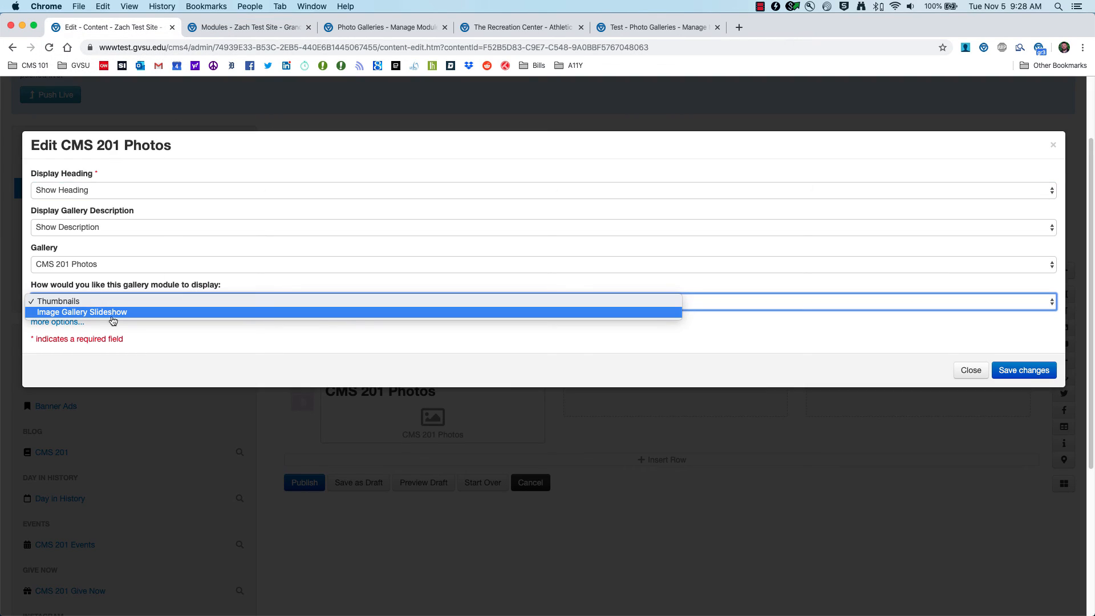
click(221, 28)
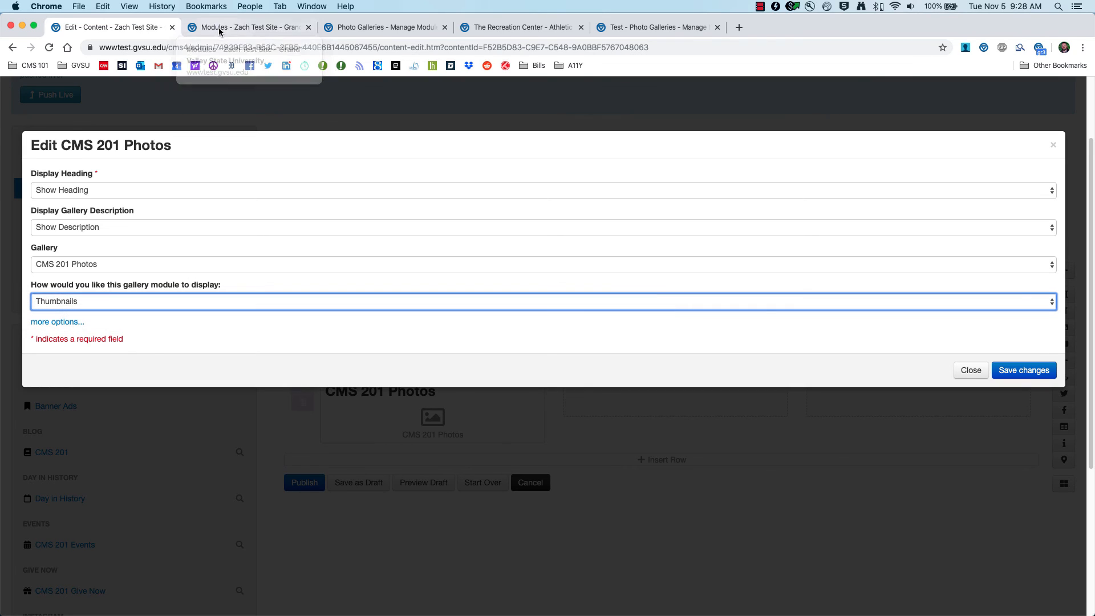
Step: Browse through the photos and captions of the slideshow module in the draft preview
click(220, 27)
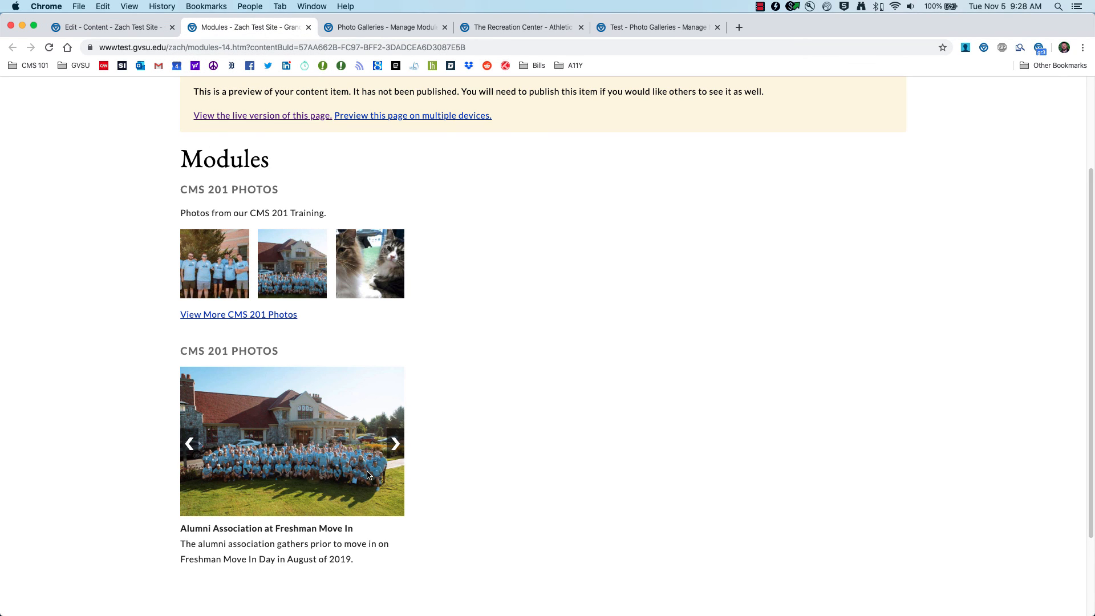
click(397, 444)
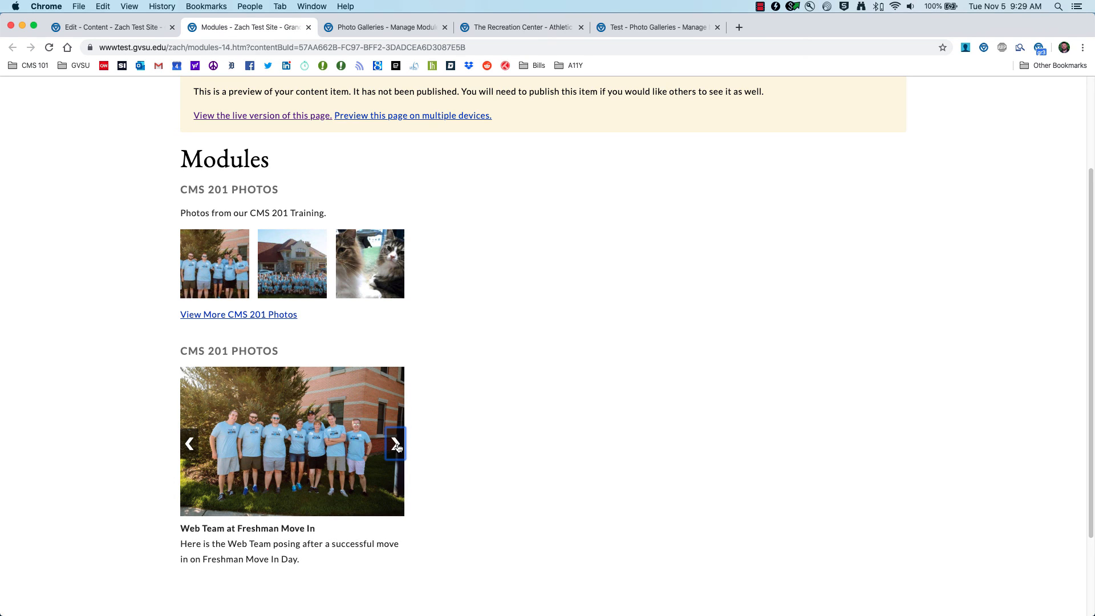
click(397, 444)
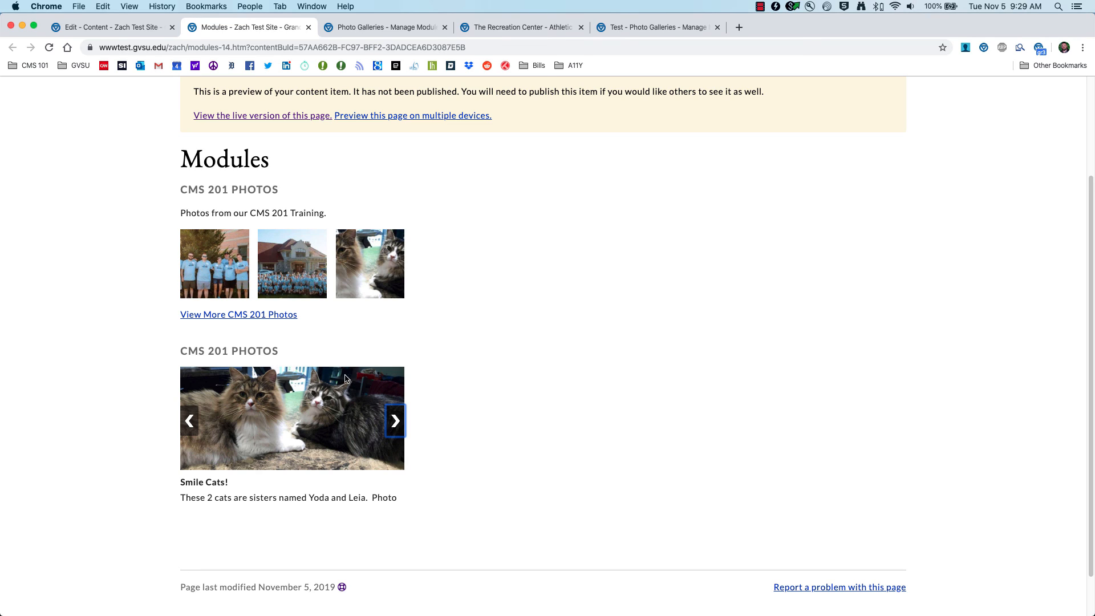
Step: Close the first module's settings without saving changes and publish the Modules page
click(122, 28)
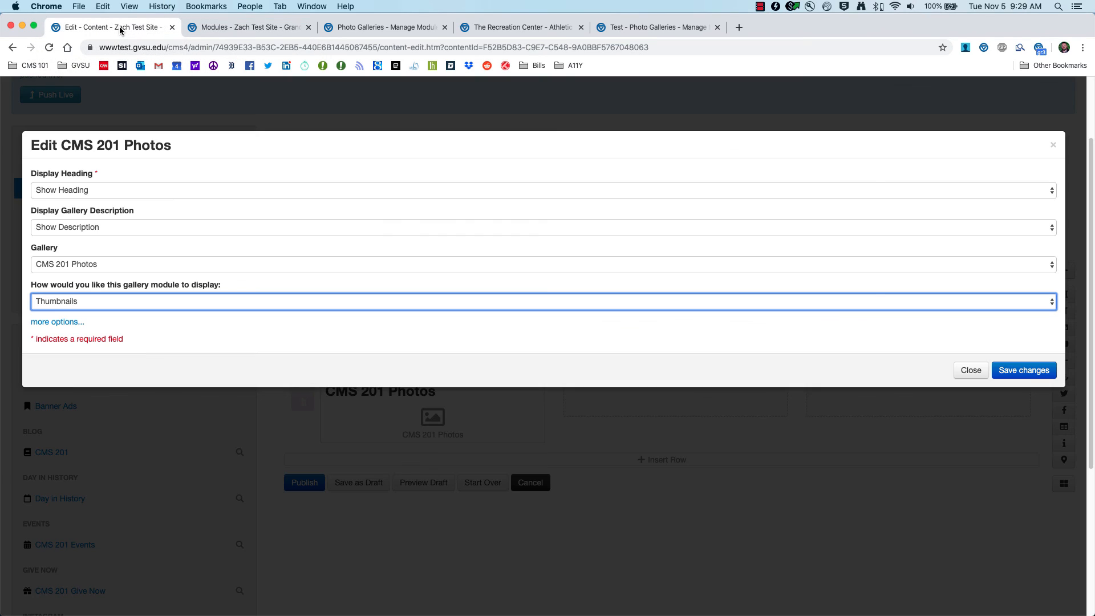
click(969, 369)
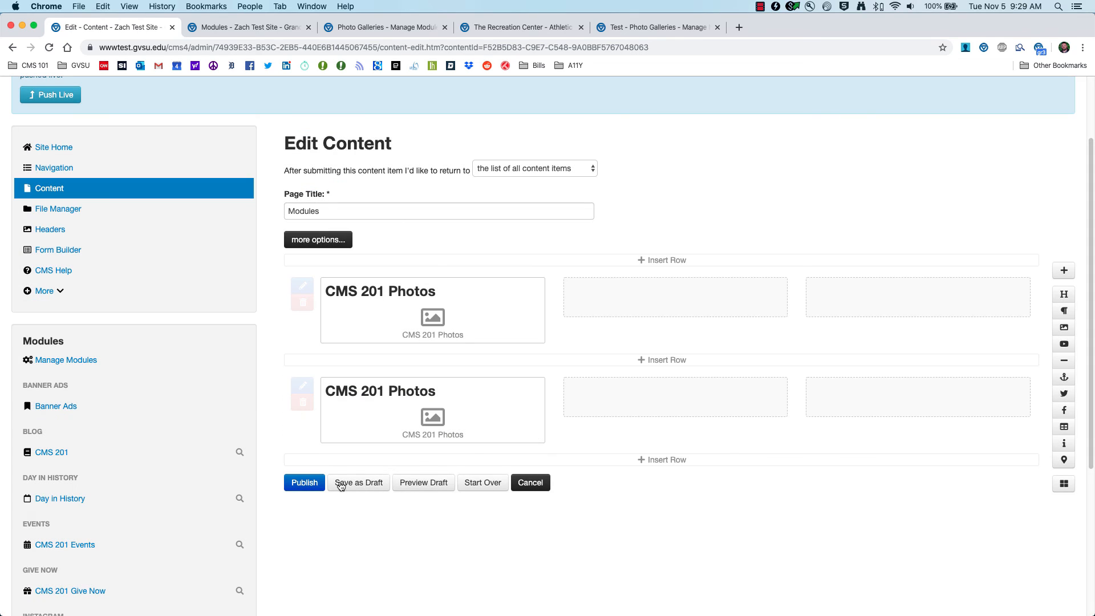
click(302, 484)
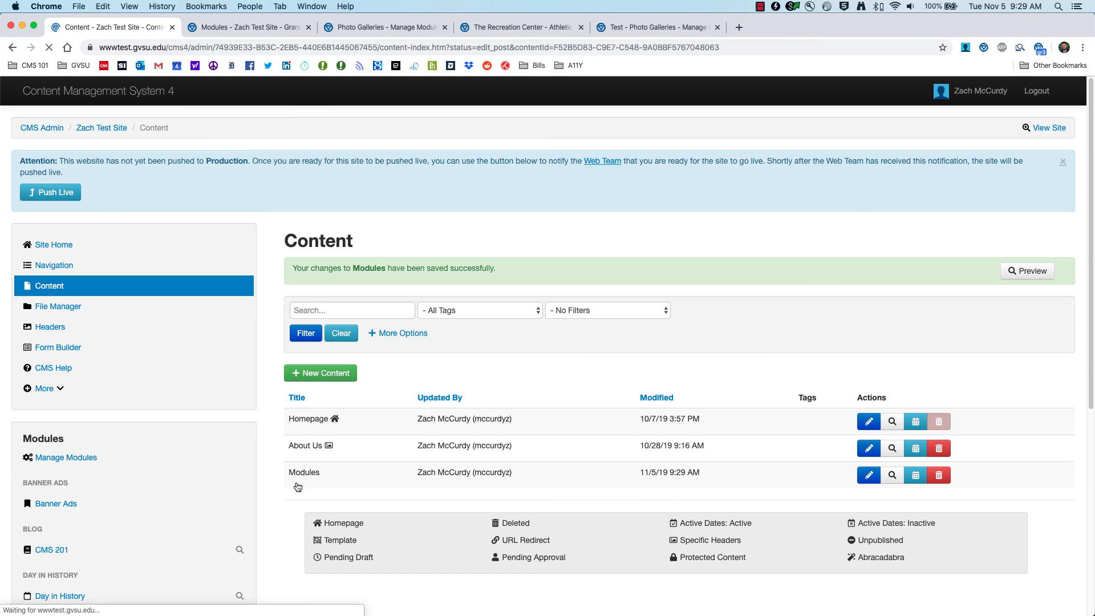